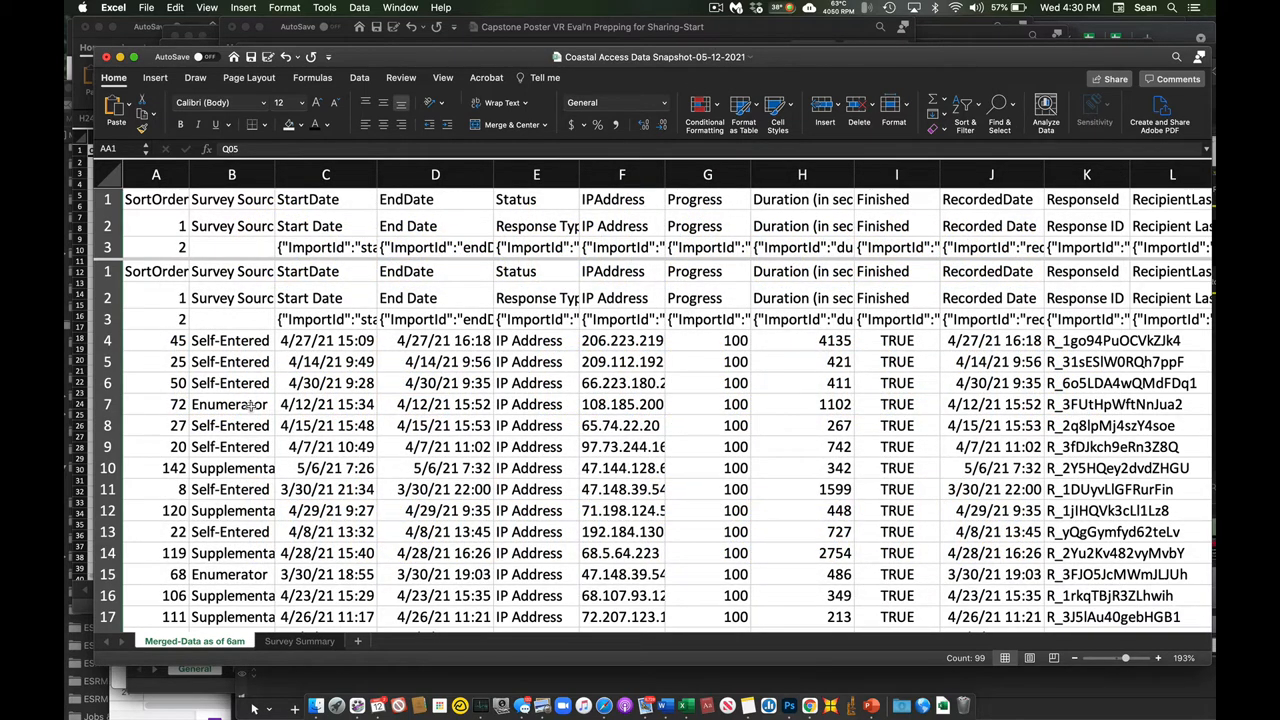
pyautogui.hscroll(8, 252, 405)
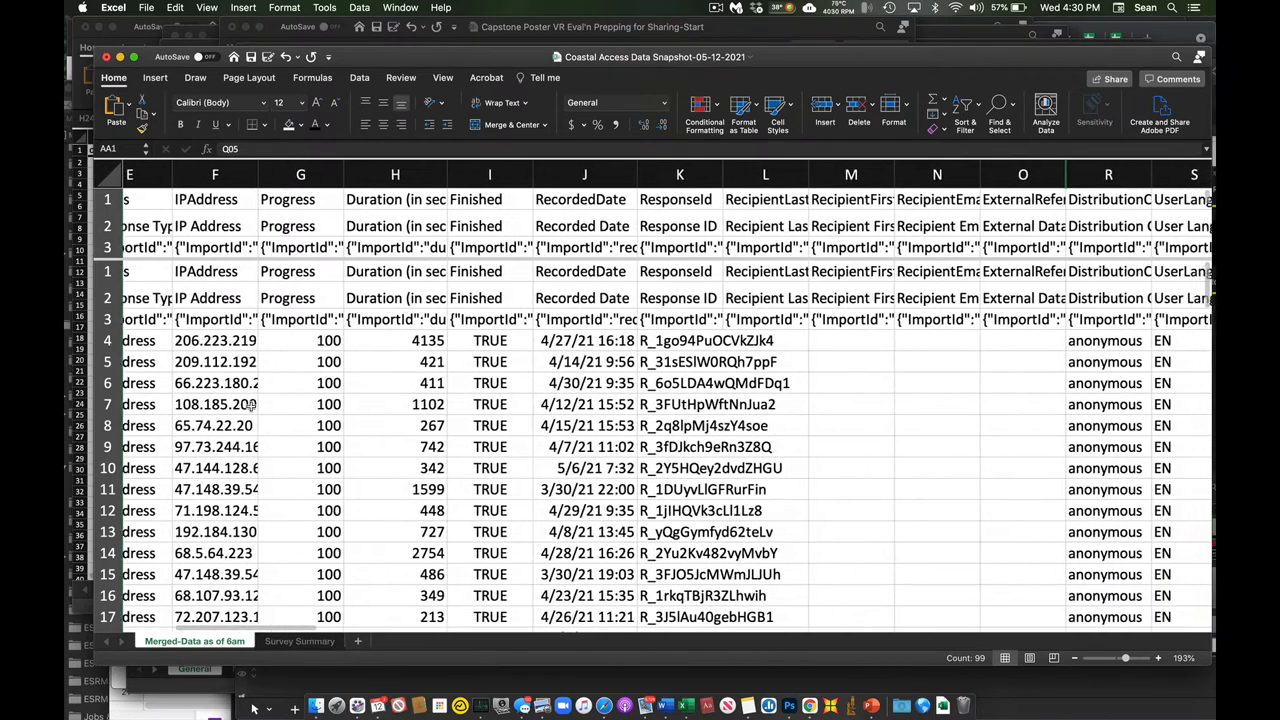
pyautogui.hscroll(10, 252, 405)
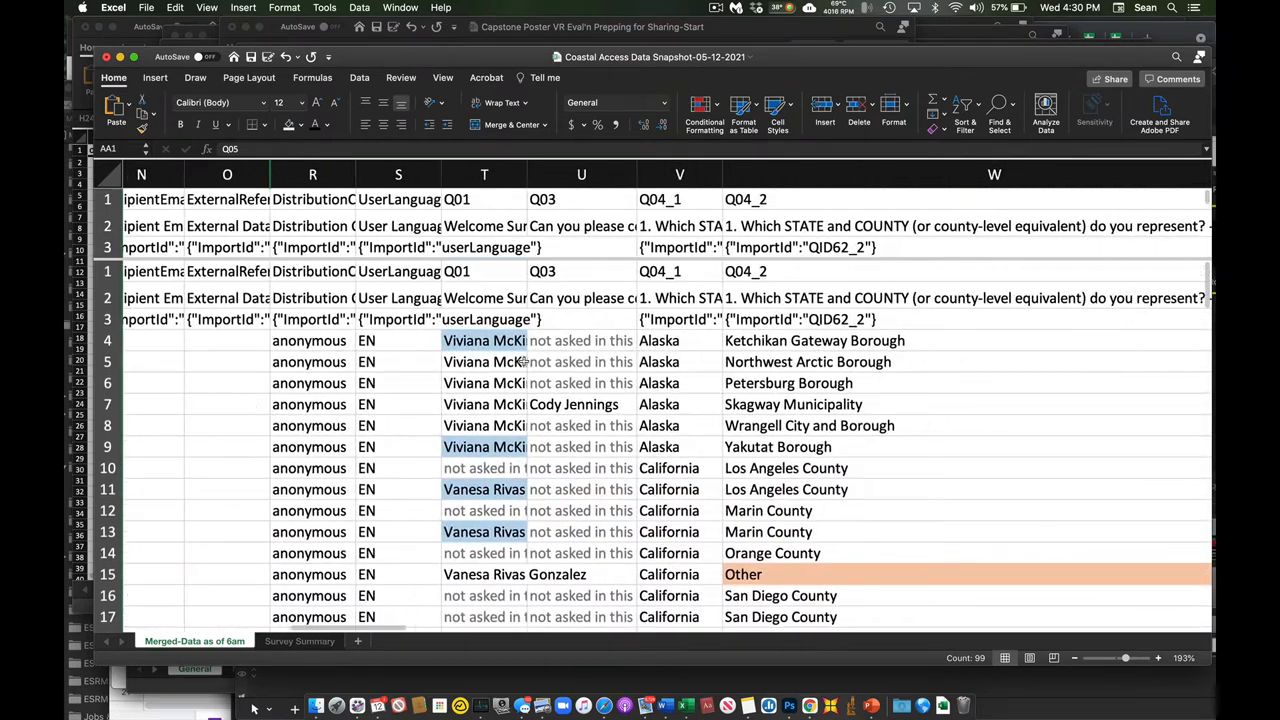
# Select the first responder name in column T of the survey data.
pyautogui.click(510, 342)
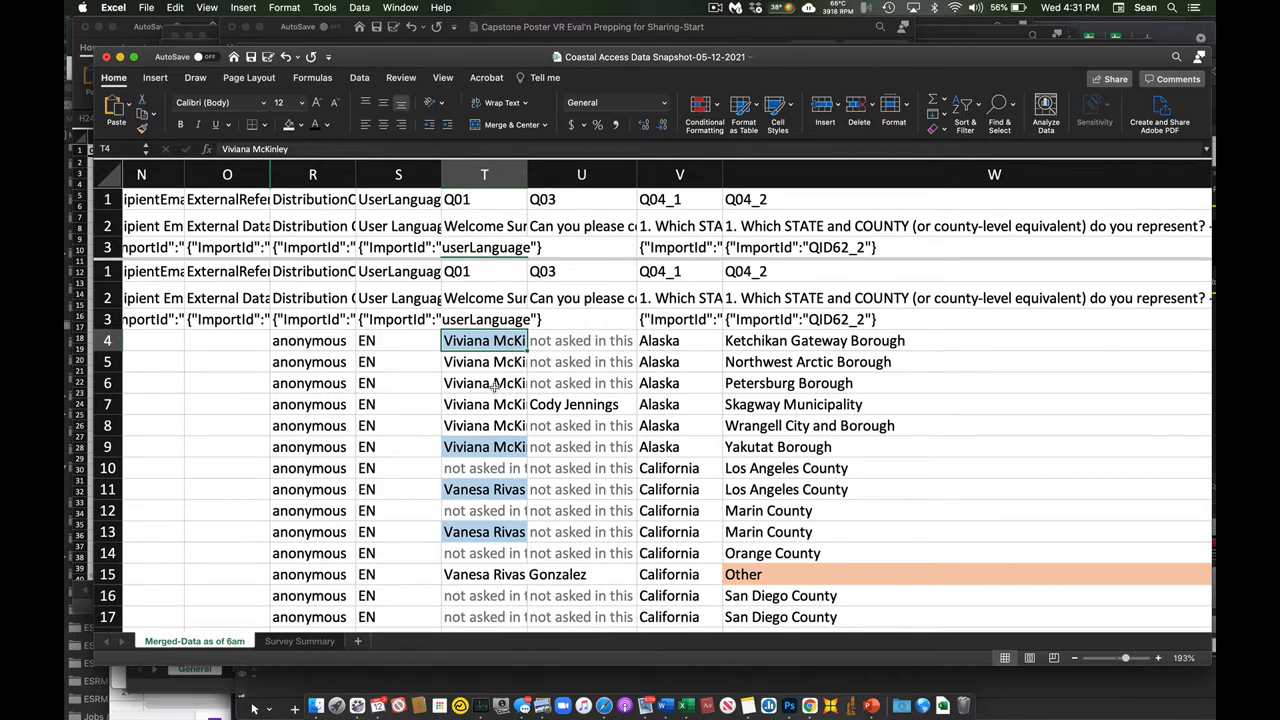
pyautogui.scroll(-3, 494, 390)
pyautogui.scroll(-8, 494, 396)
pyautogui.scroll(-3, 494, 396)
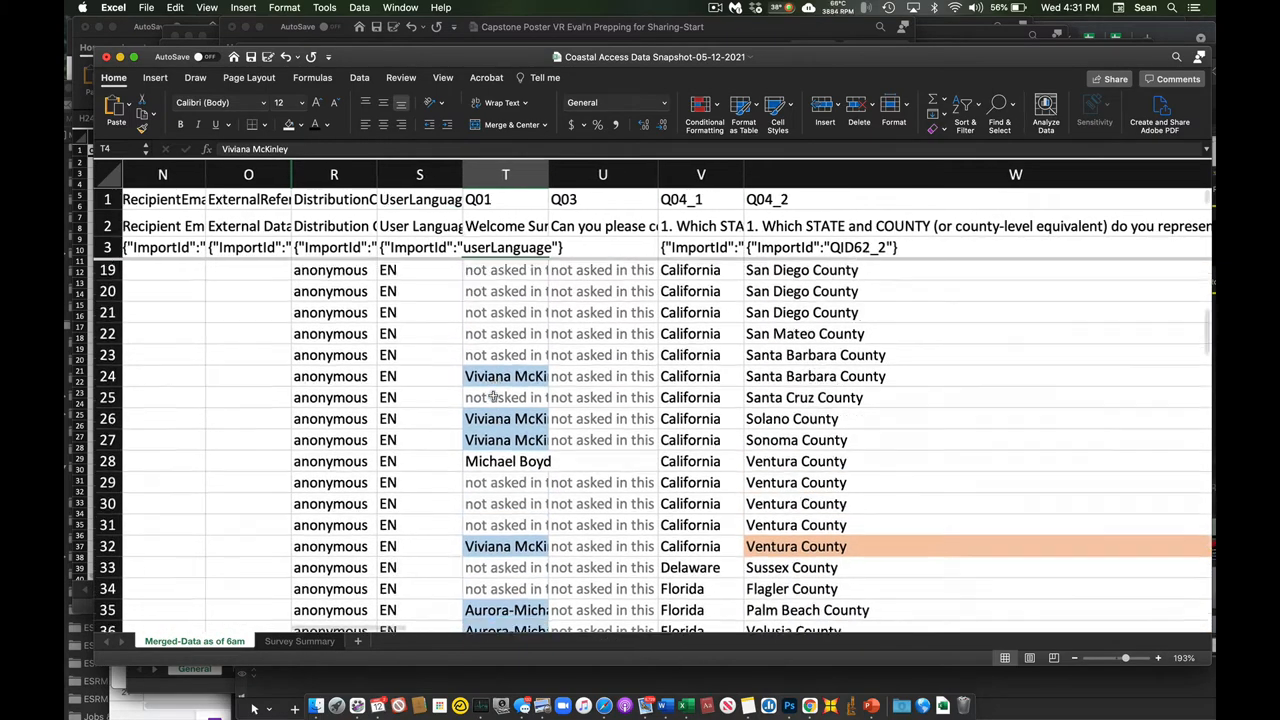
pyautogui.scroll(-5, 494, 396)
pyautogui.scroll(-6, 494, 396)
pyautogui.scroll(1, 494, 396)
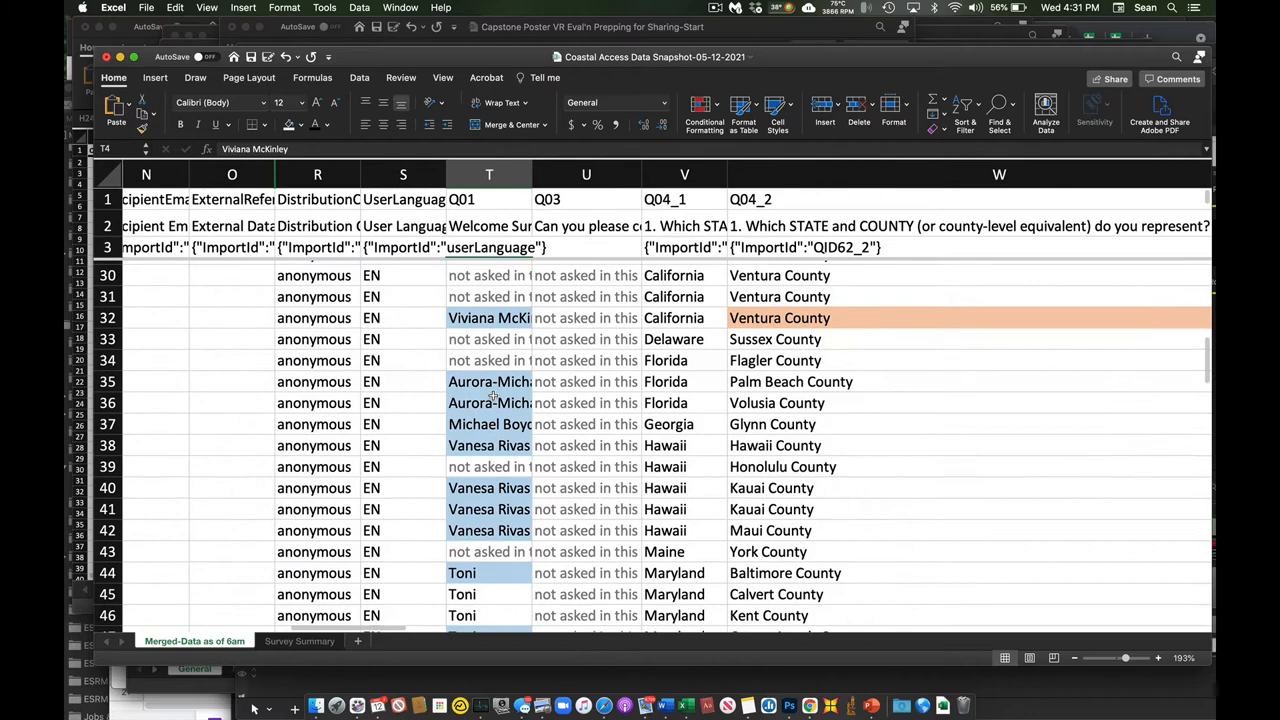
pyautogui.hscroll(1, 494, 396)
pyautogui.scroll(-4, 494, 396)
pyautogui.scroll(-3, 494, 396)
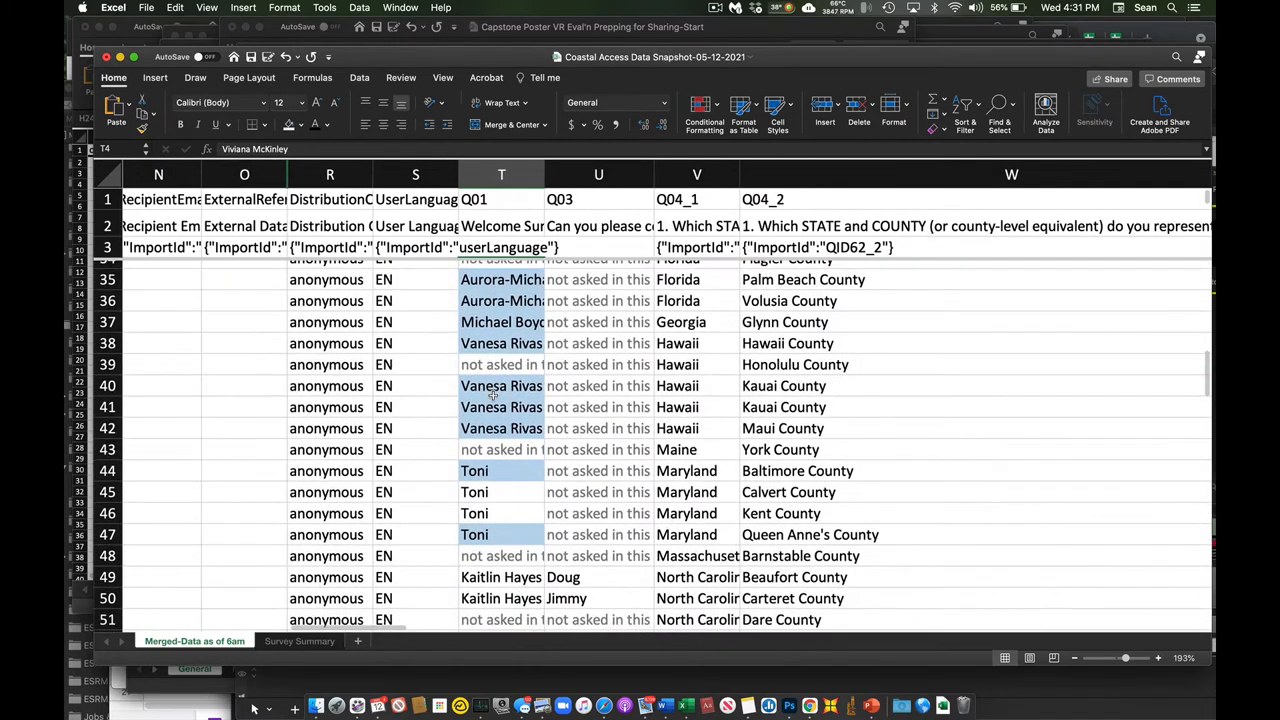
pyautogui.scroll(3, 494, 396)
pyautogui.hscroll(-1, 494, 396)
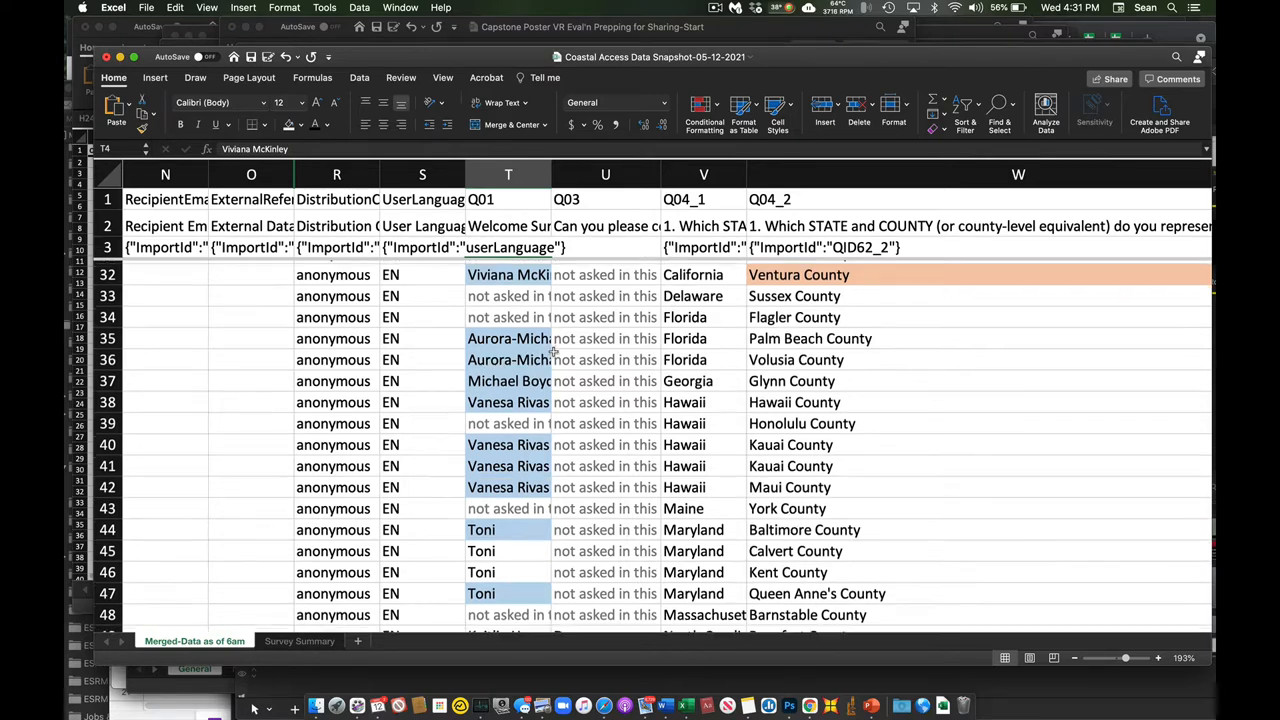
pyautogui.scroll(-4, 553, 348)
pyautogui.scroll(-3, 553, 348)
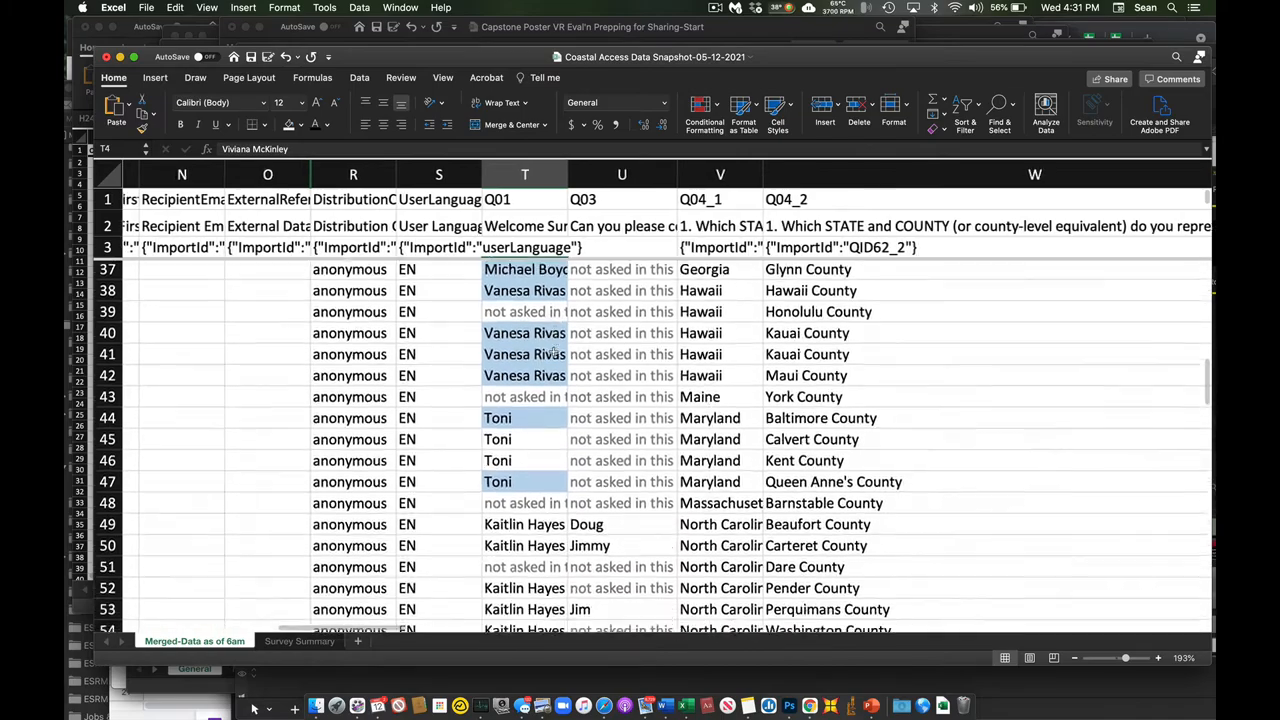
pyautogui.scroll(5, 553, 348)
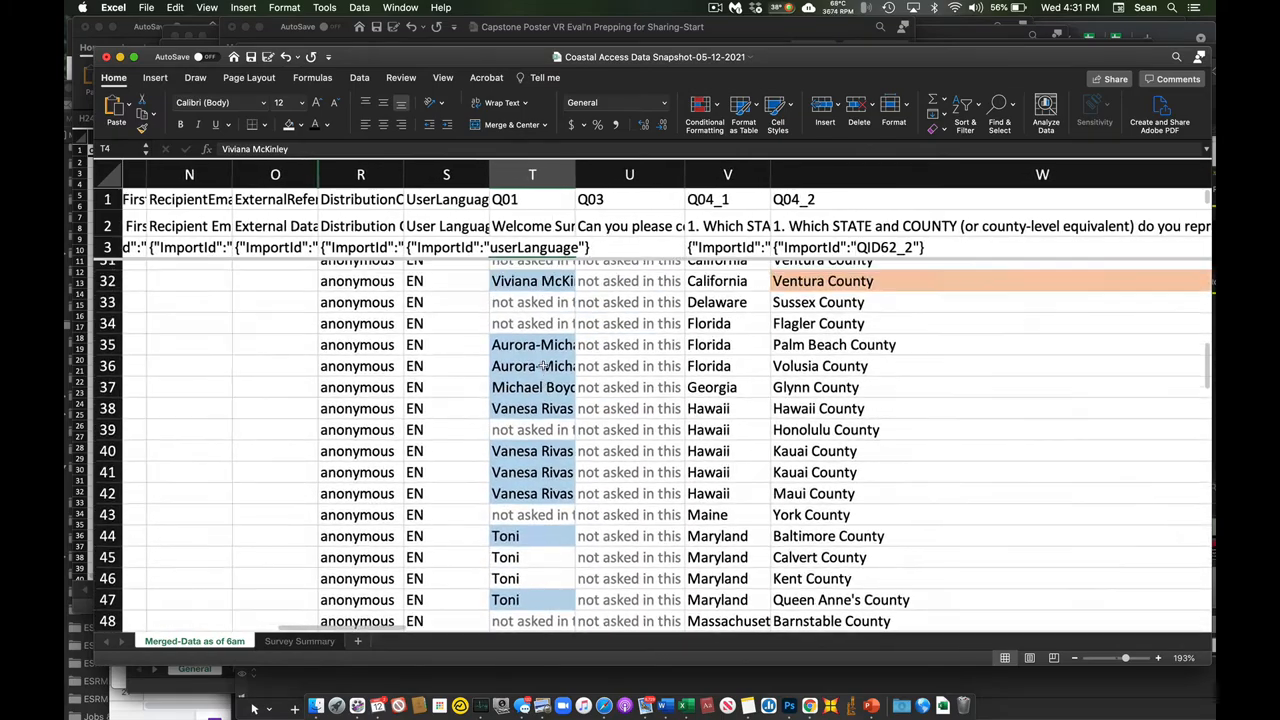
pyautogui.scroll(8, 553, 348)
pyautogui.scroll(8, 553, 348)
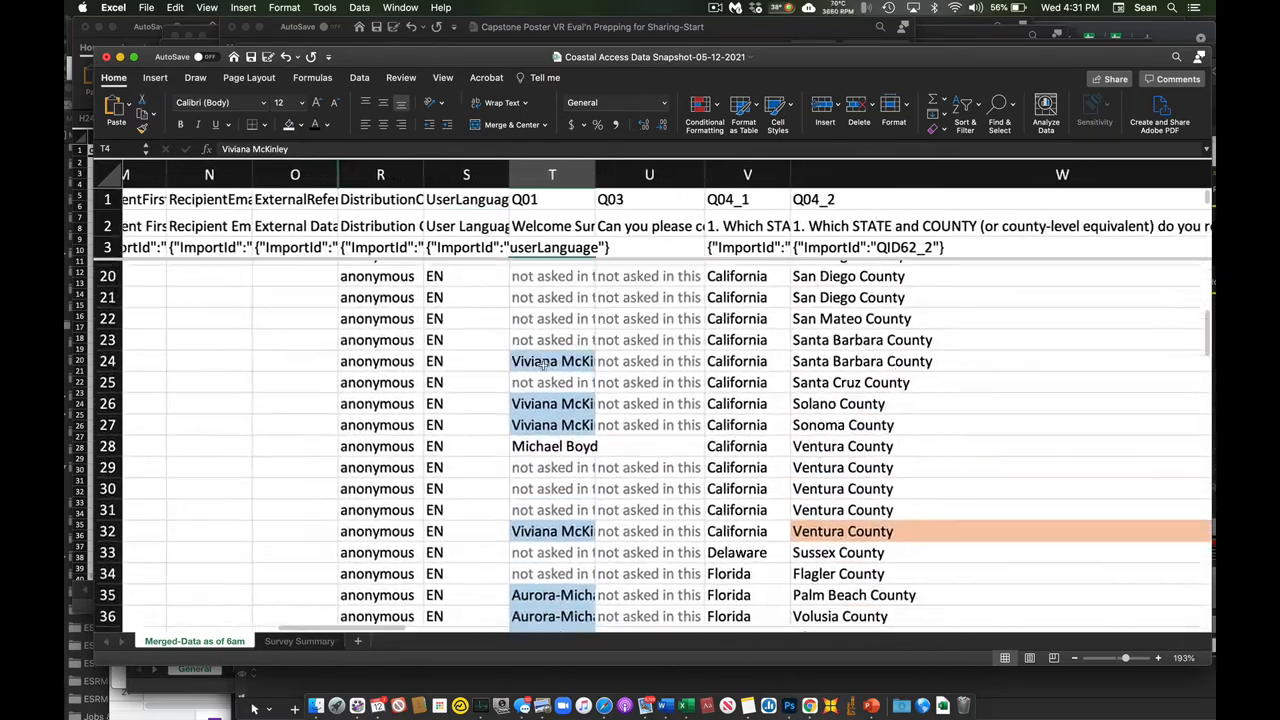
pyautogui.scroll(-5, 543, 366)
pyautogui.scroll(-3, 543, 366)
pyautogui.hscroll(3, 543, 366)
pyautogui.scroll(5, 543, 366)
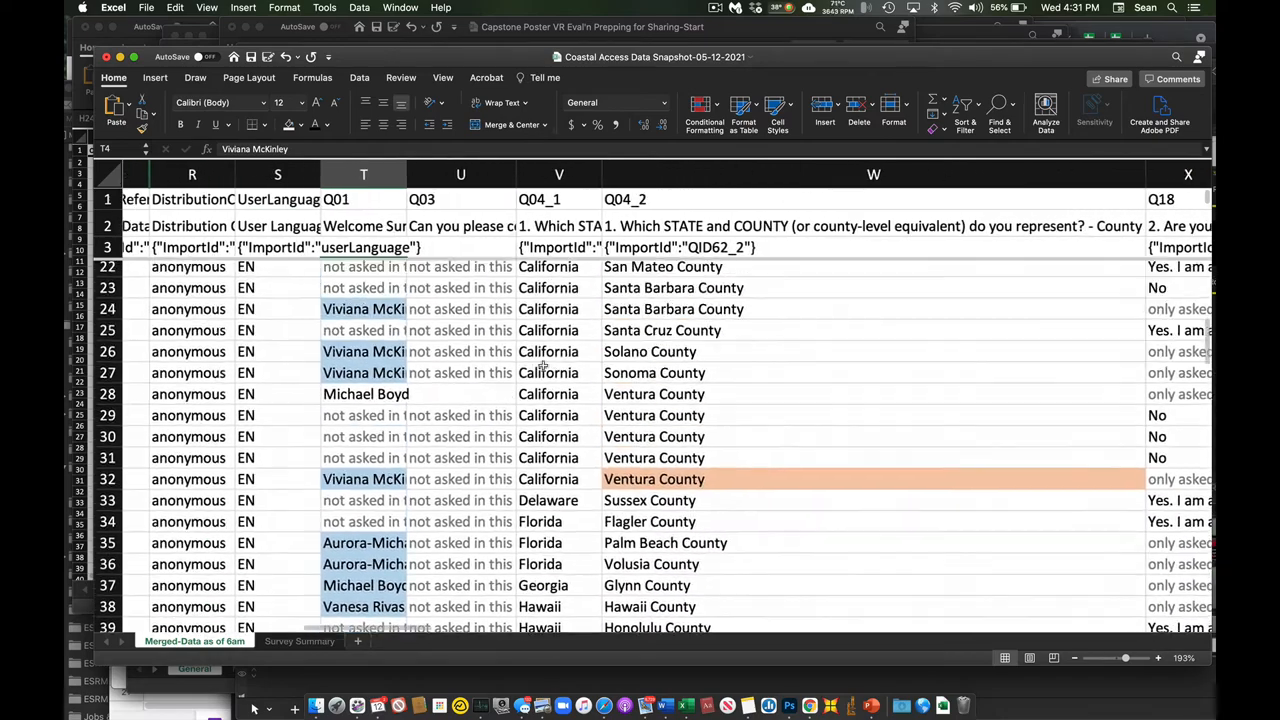
pyautogui.scroll(2, 543, 366)
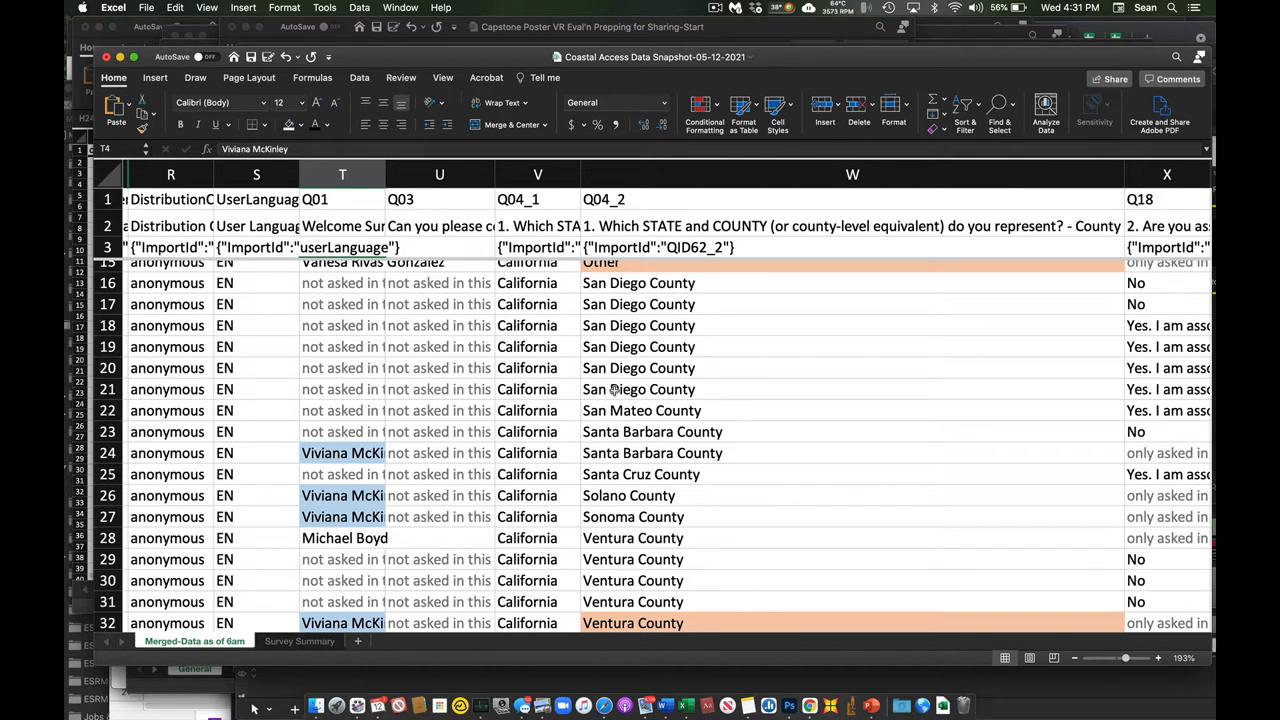
pyautogui.scroll(3, 614, 389)
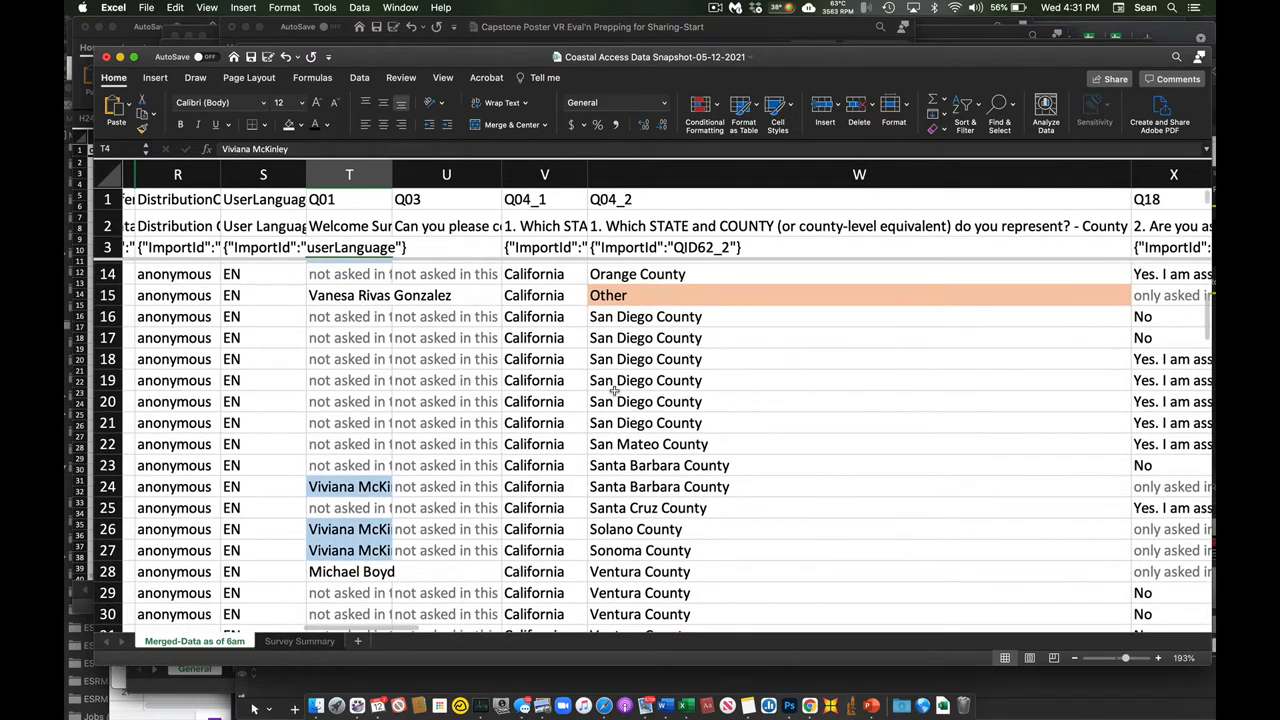
pyautogui.hscroll(5, 614, 389)
pyautogui.hscroll(5, 614, 389)
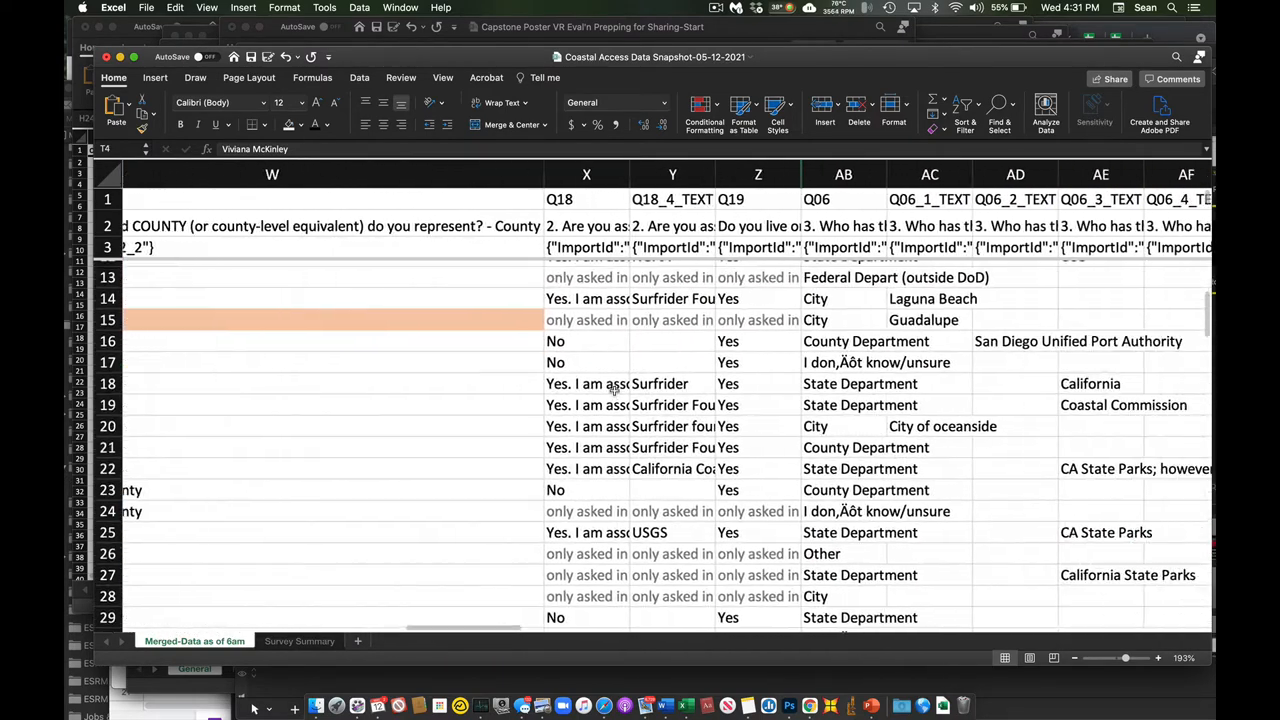
pyautogui.hscroll(5, 614, 389)
pyautogui.hscroll(5, 614, 389)
pyautogui.hscroll(3, 614, 389)
pyautogui.scroll(2, 614, 389)
pyautogui.scroll(2, 614, 389)
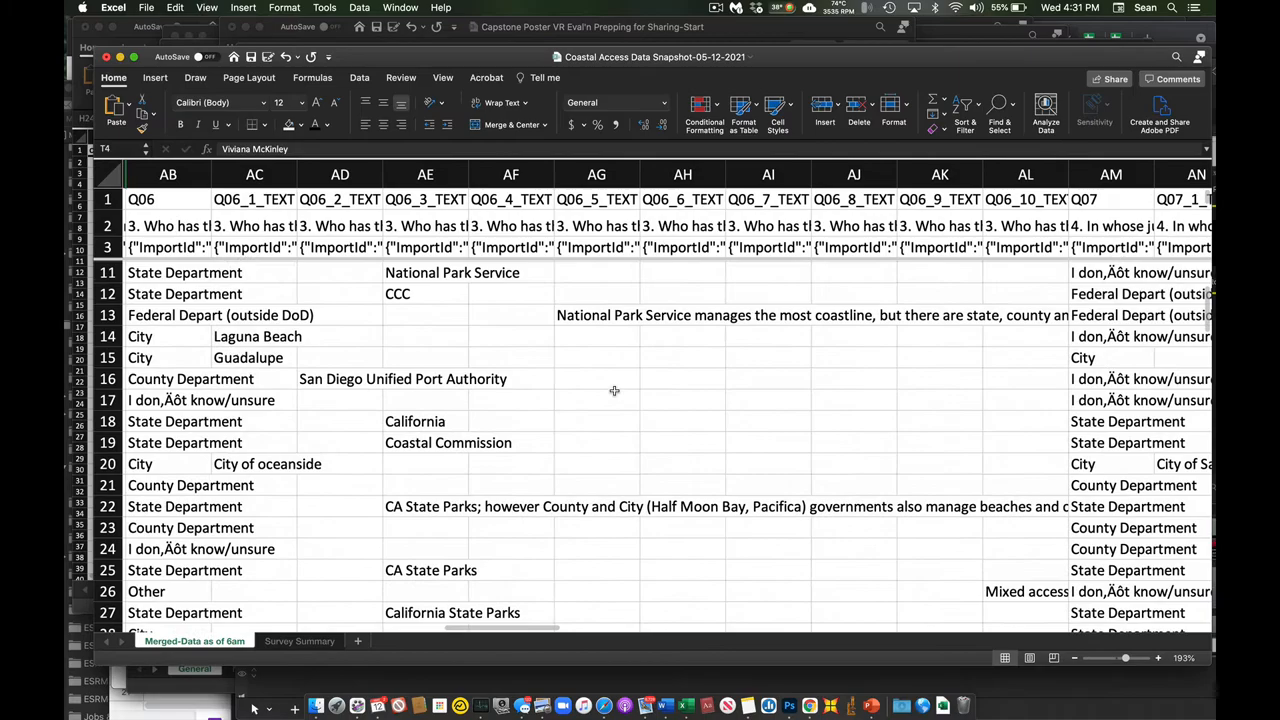
pyautogui.scroll(1, 614, 389)
pyautogui.hscroll(3, 614, 389)
pyautogui.hscroll(4, 614, 389)
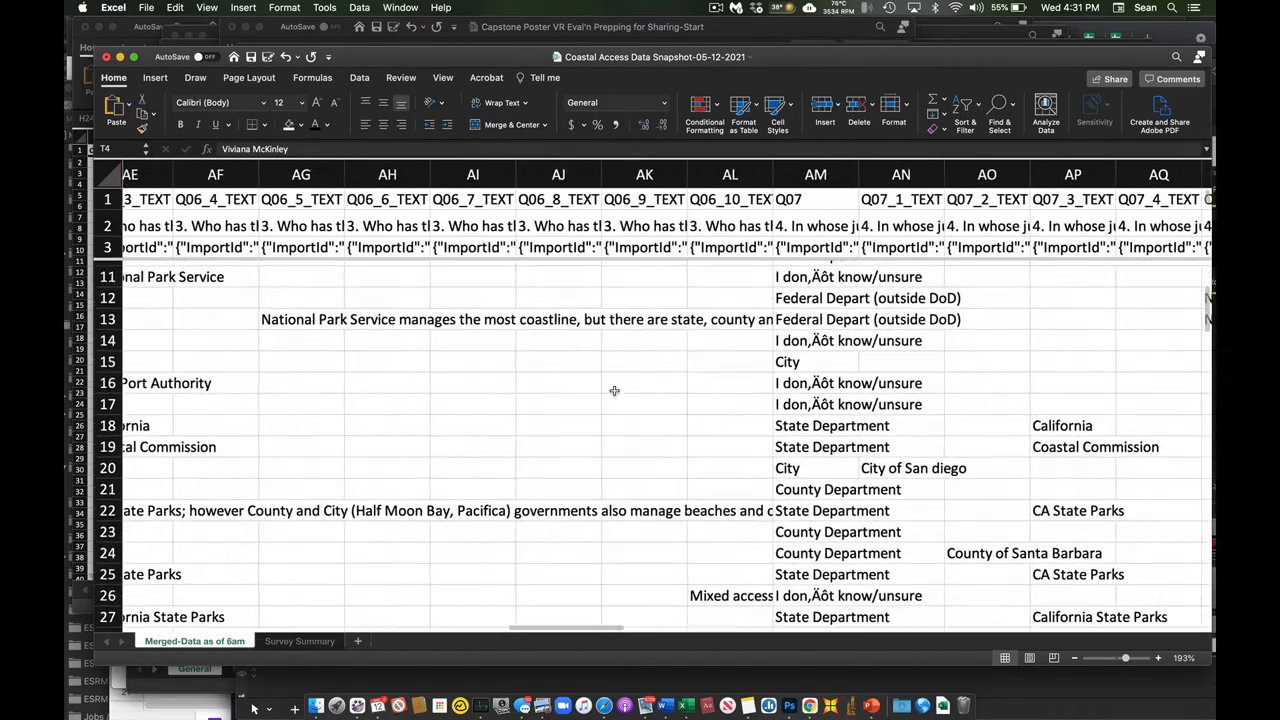
pyautogui.hscroll(5, 614, 389)
pyautogui.hscroll(4, 614, 389)
pyautogui.hscroll(4, 614, 389)
pyautogui.scroll(2, 614, 389)
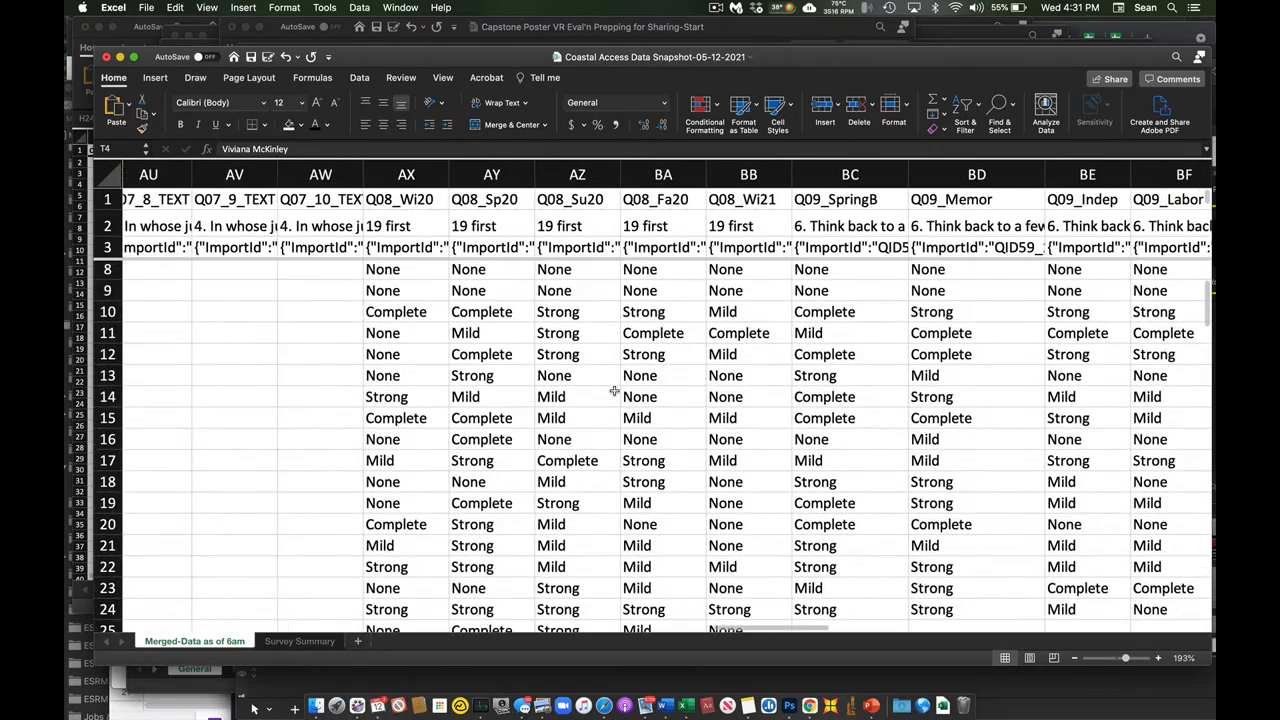
pyautogui.scroll(2, 614, 389)
pyautogui.scroll(1, 614, 389)
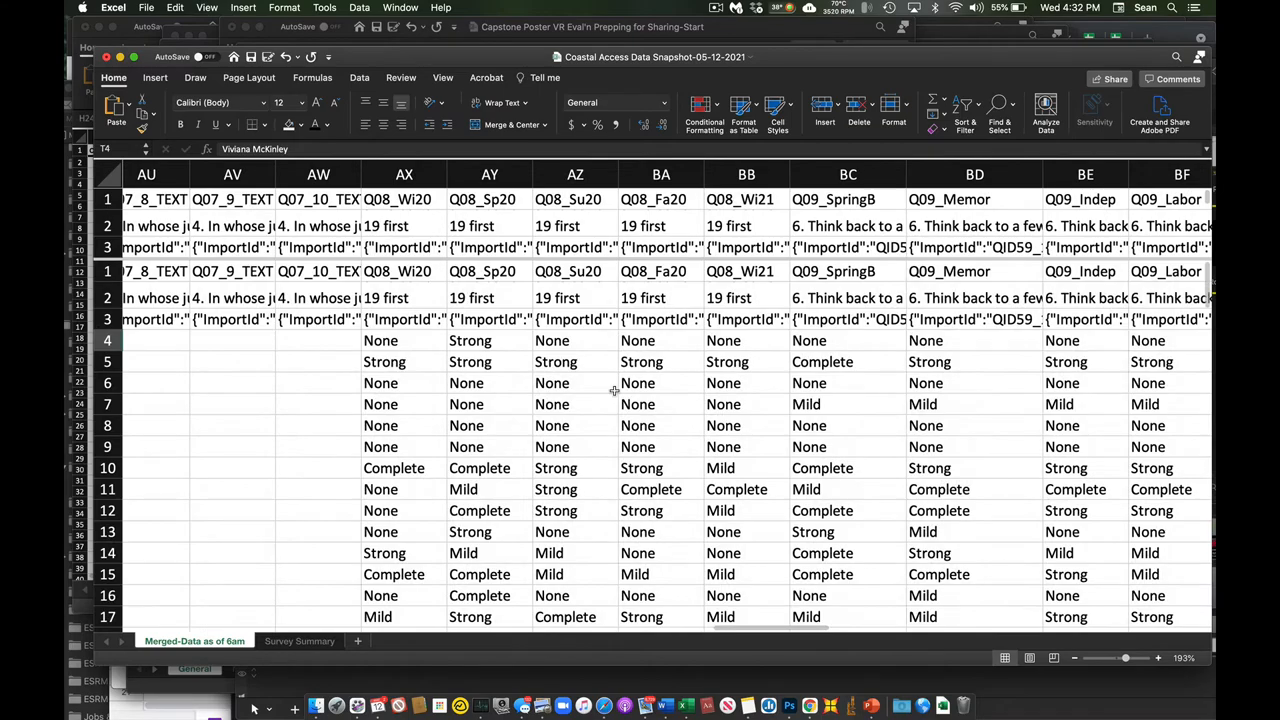
pyautogui.scroll(-5, 614, 389)
pyautogui.scroll(-5, 614, 389)
pyautogui.scroll(-5, 614, 389)
pyautogui.scroll(-5, 614, 389)
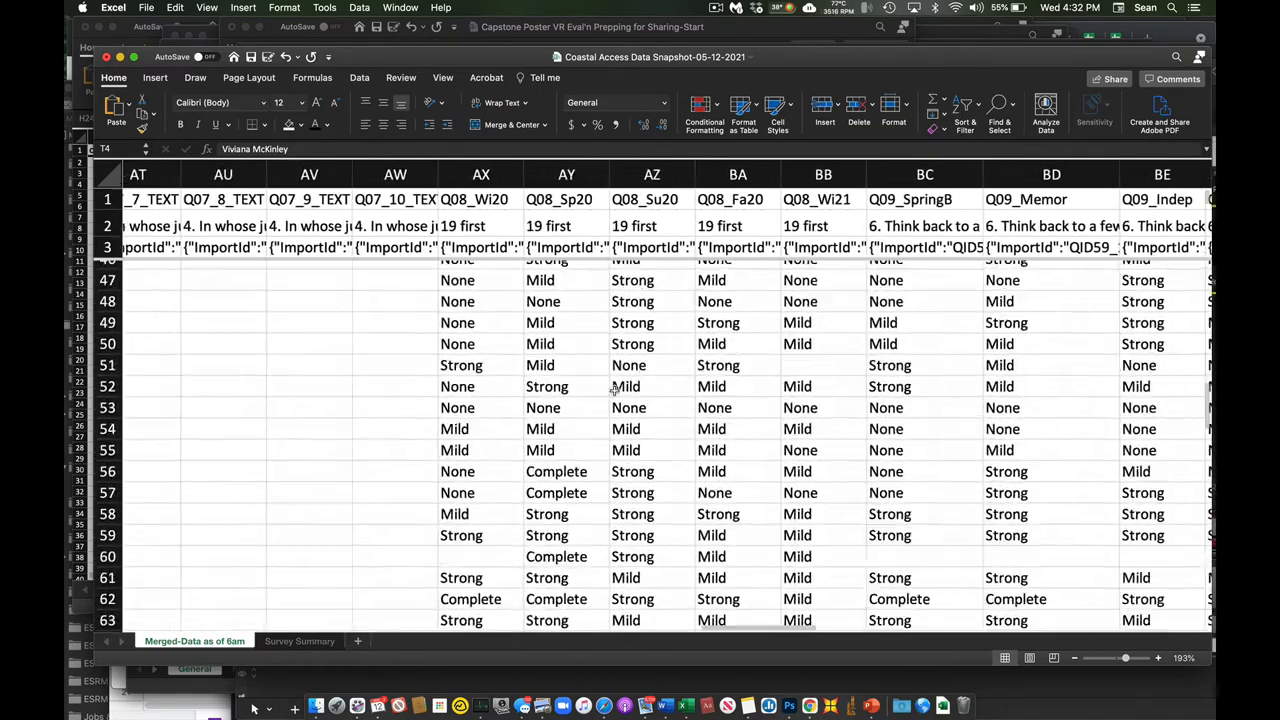
pyautogui.scroll(-5, 614, 389)
pyautogui.scroll(-5, 614, 389)
pyautogui.hscroll(-1, 614, 389)
pyautogui.scroll(-5, 614, 389)
pyautogui.scroll(-3, 614, 389)
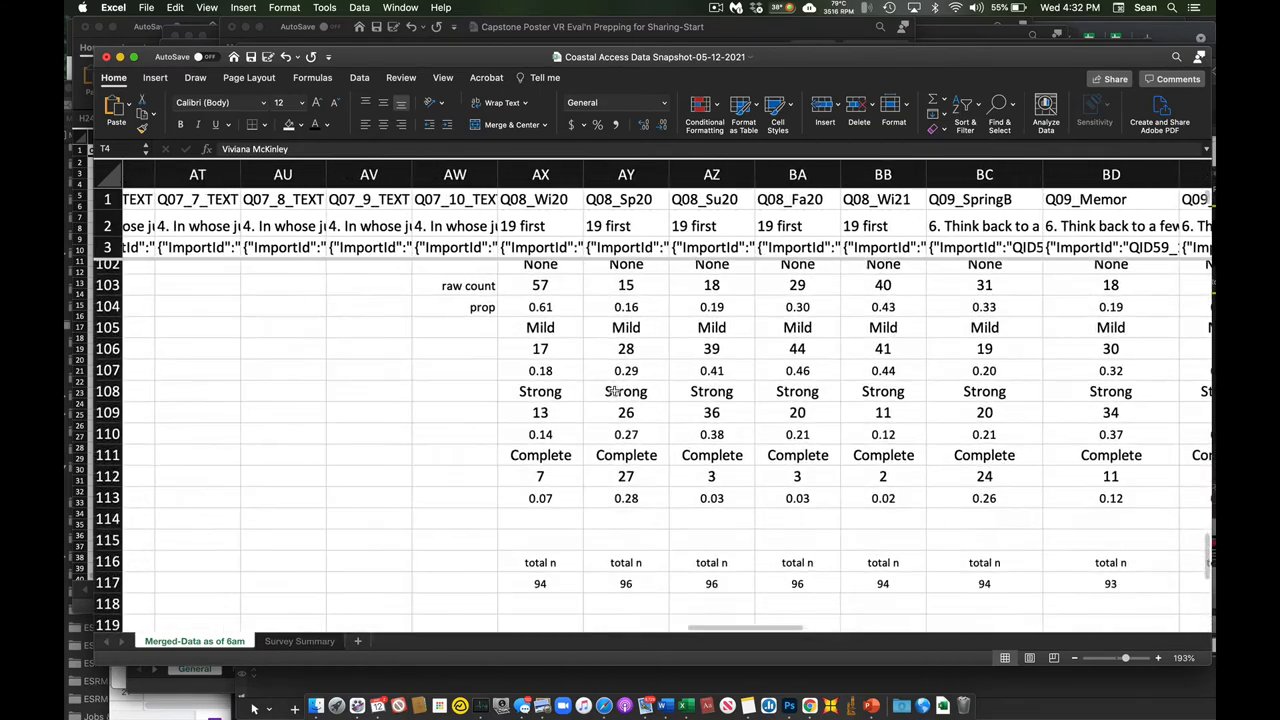
pyautogui.scroll(2, 614, 389)
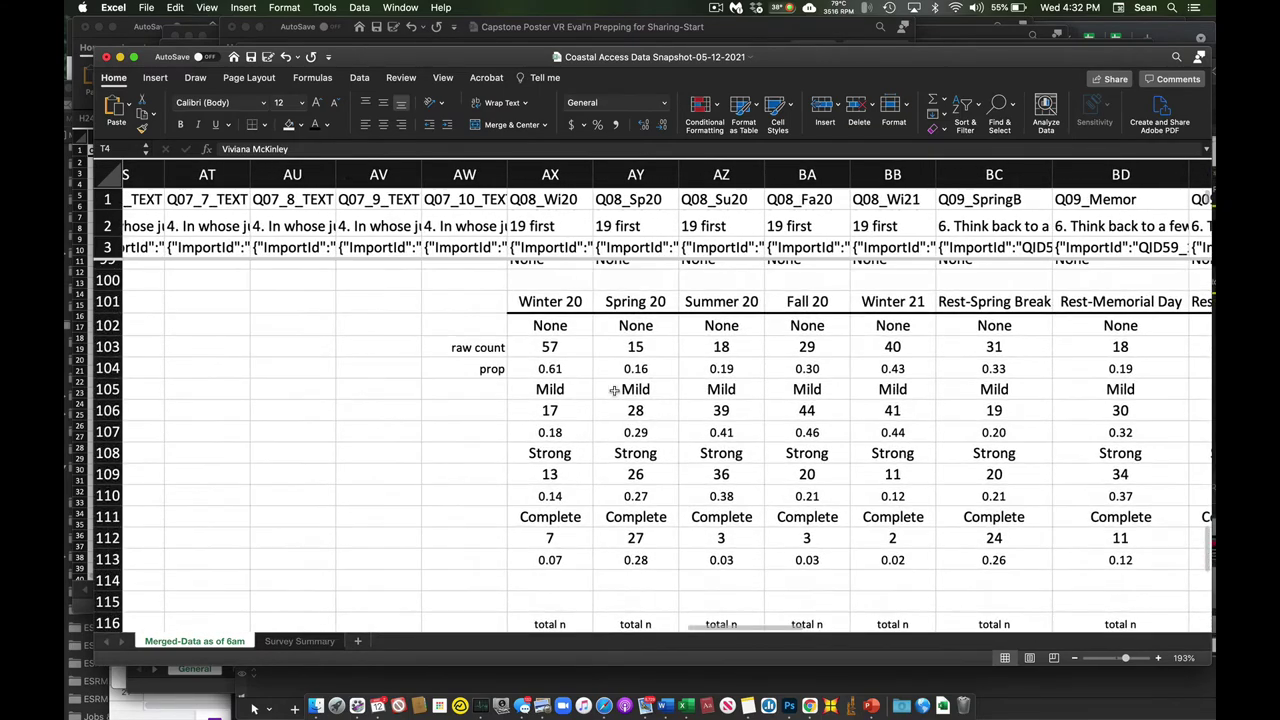
pyautogui.click(550, 174)
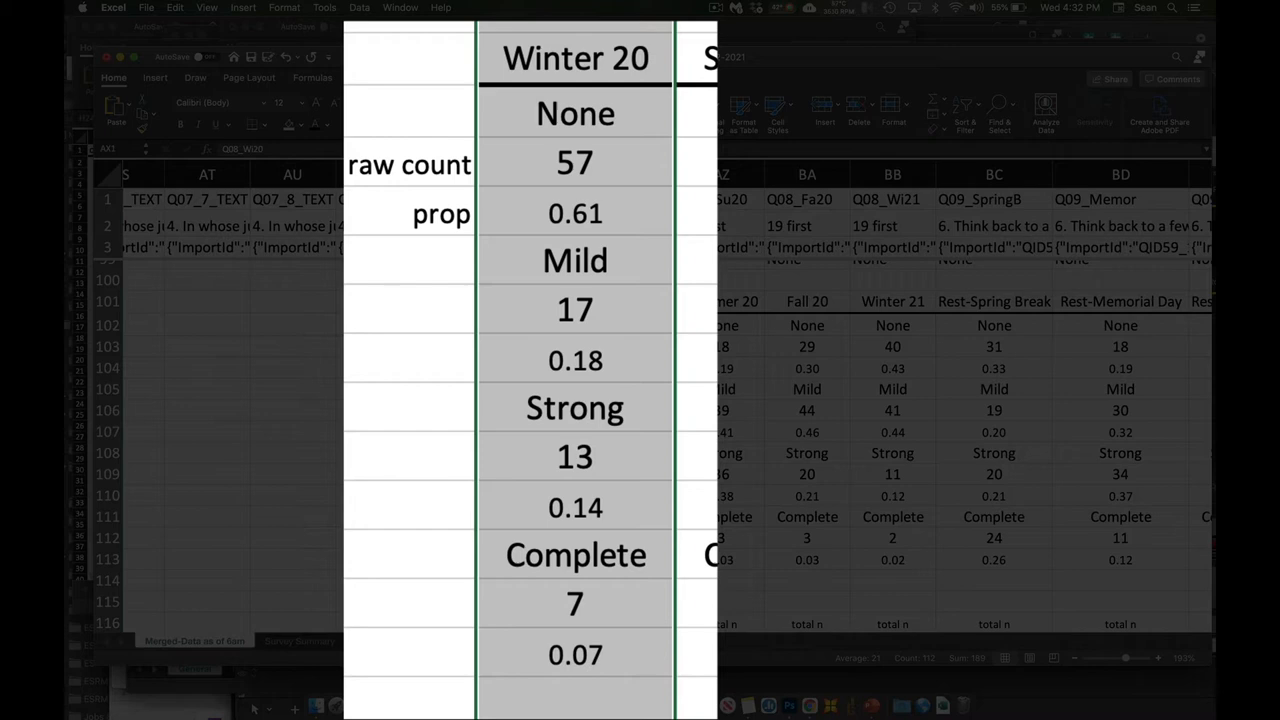
pyautogui.click(616, 118)
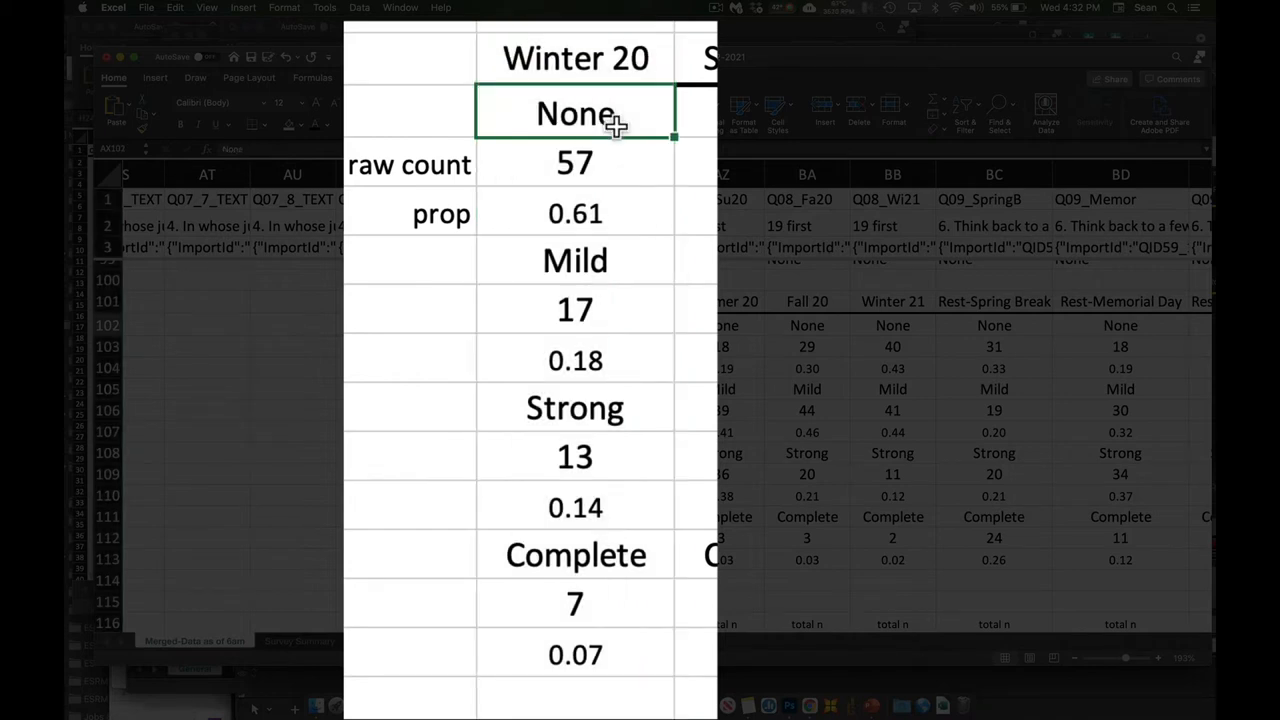
pyautogui.click(598, 78)
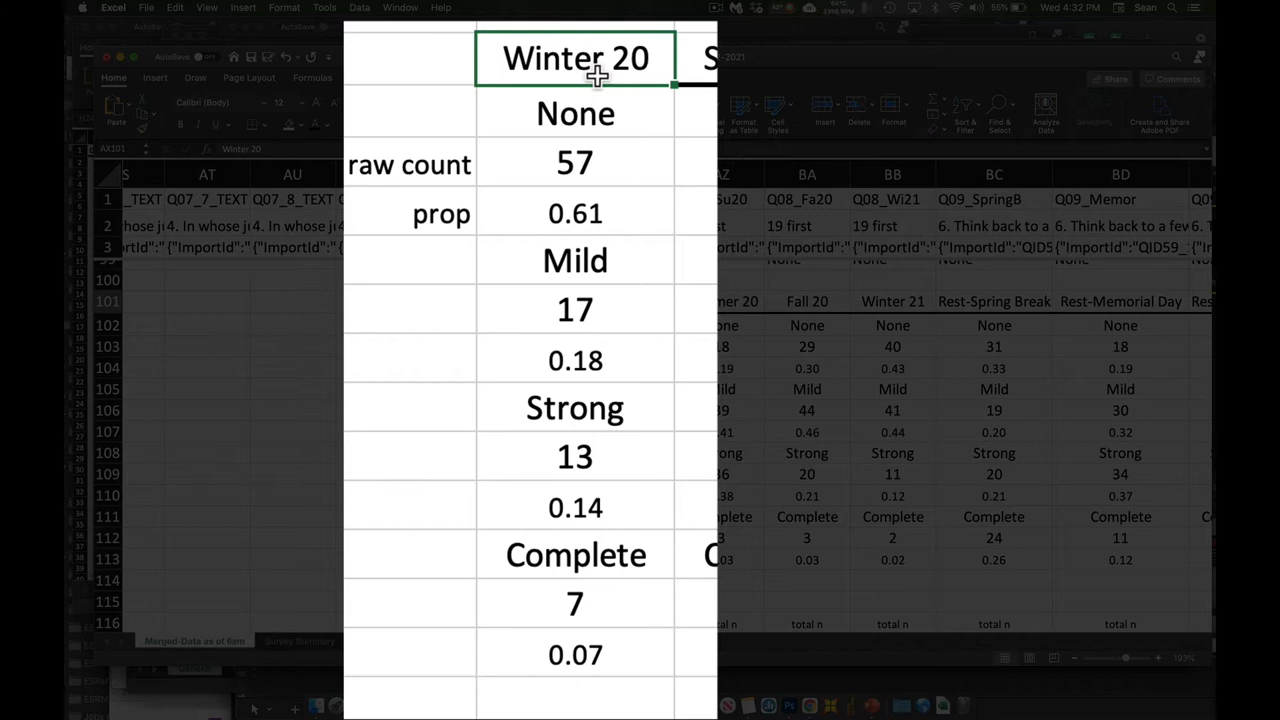
pyautogui.click(608, 116)
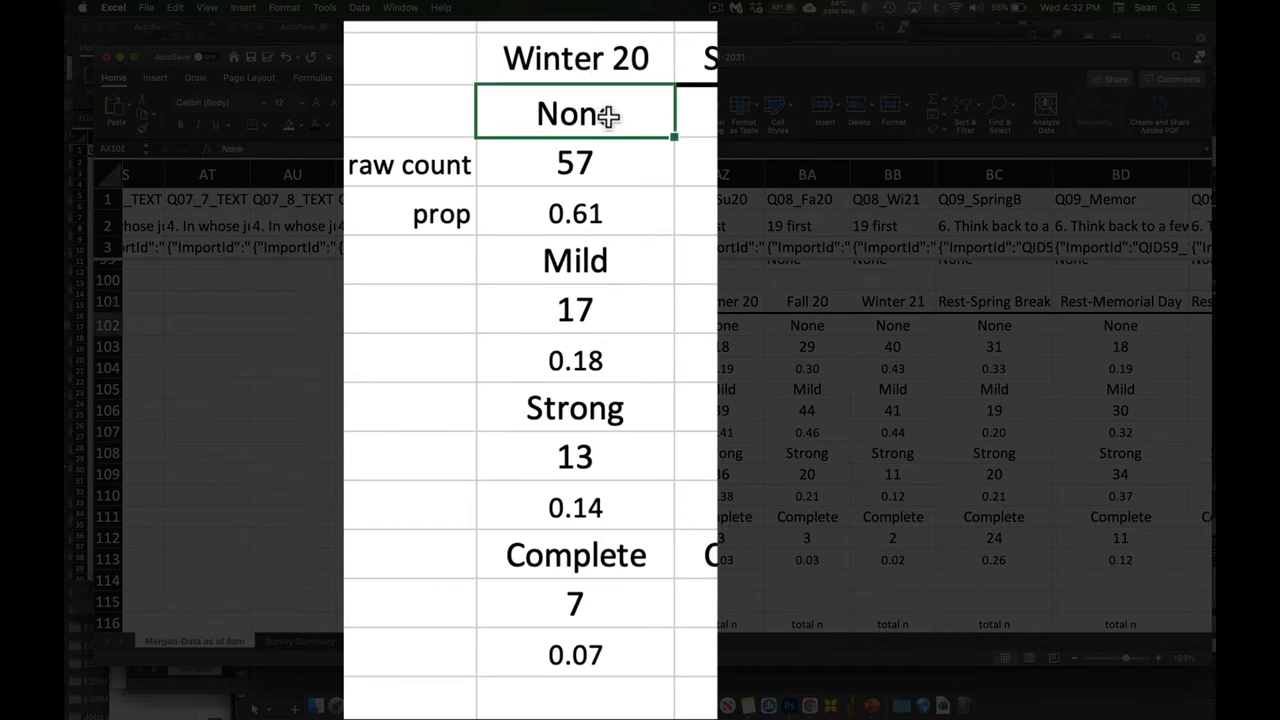
pyautogui.click(612, 252)
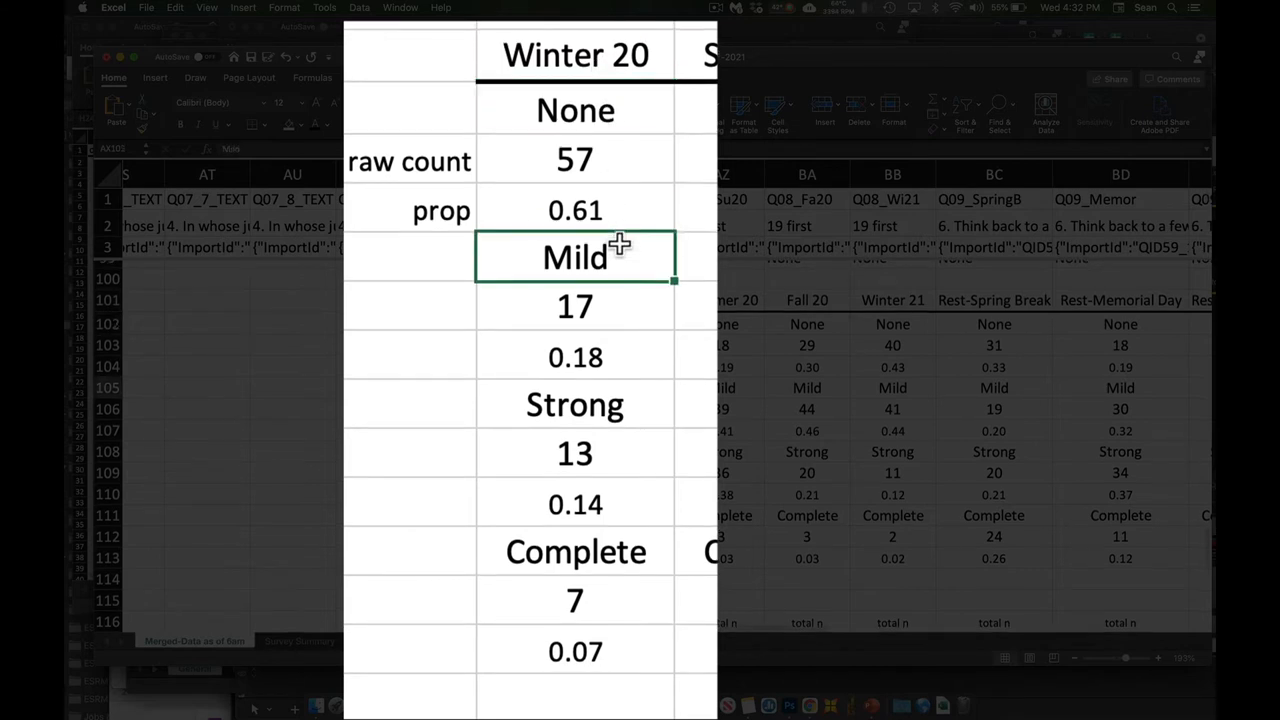
pyautogui.click(620, 400)
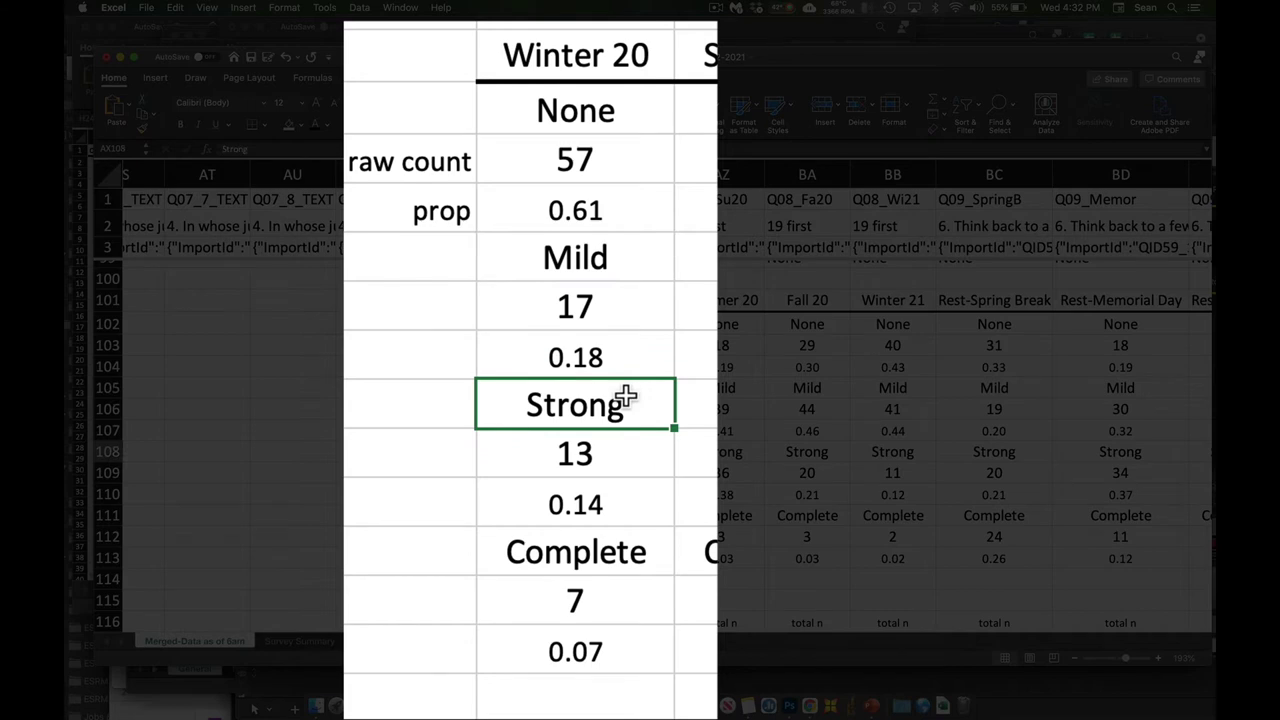
pyautogui.click(612, 556)
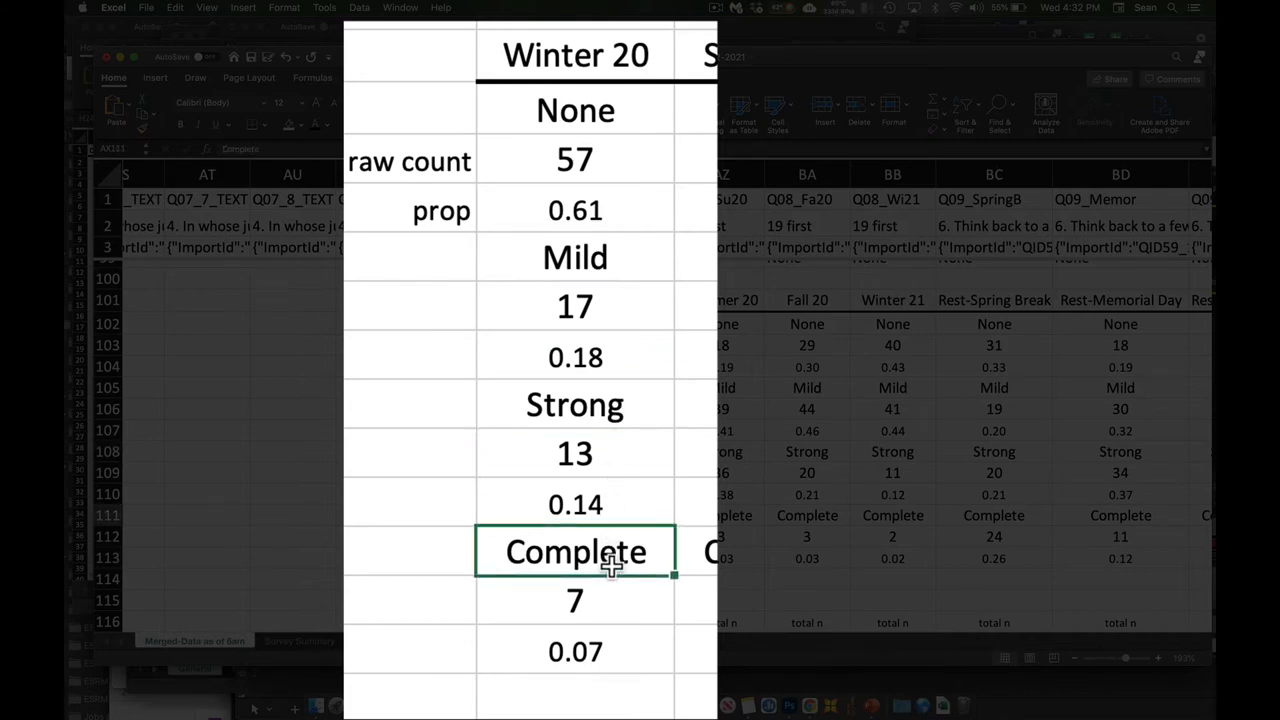
pyautogui.click(622, 162)
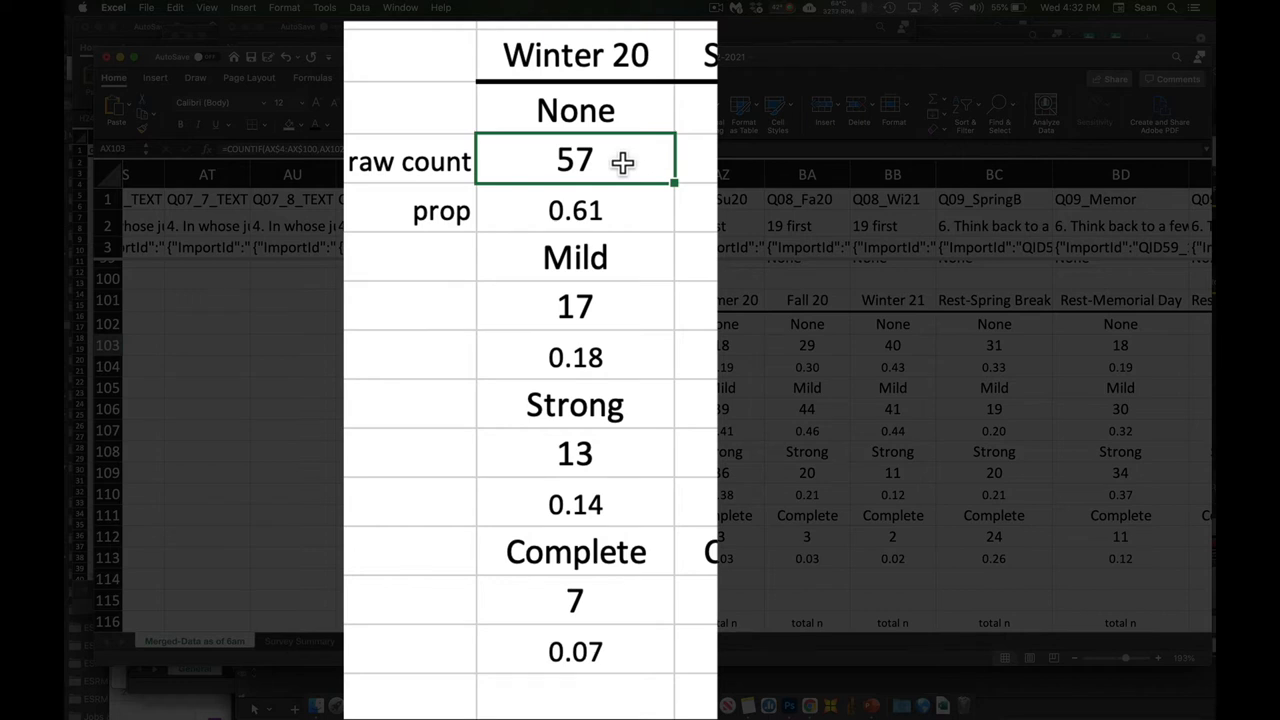
pyautogui.click(627, 200)
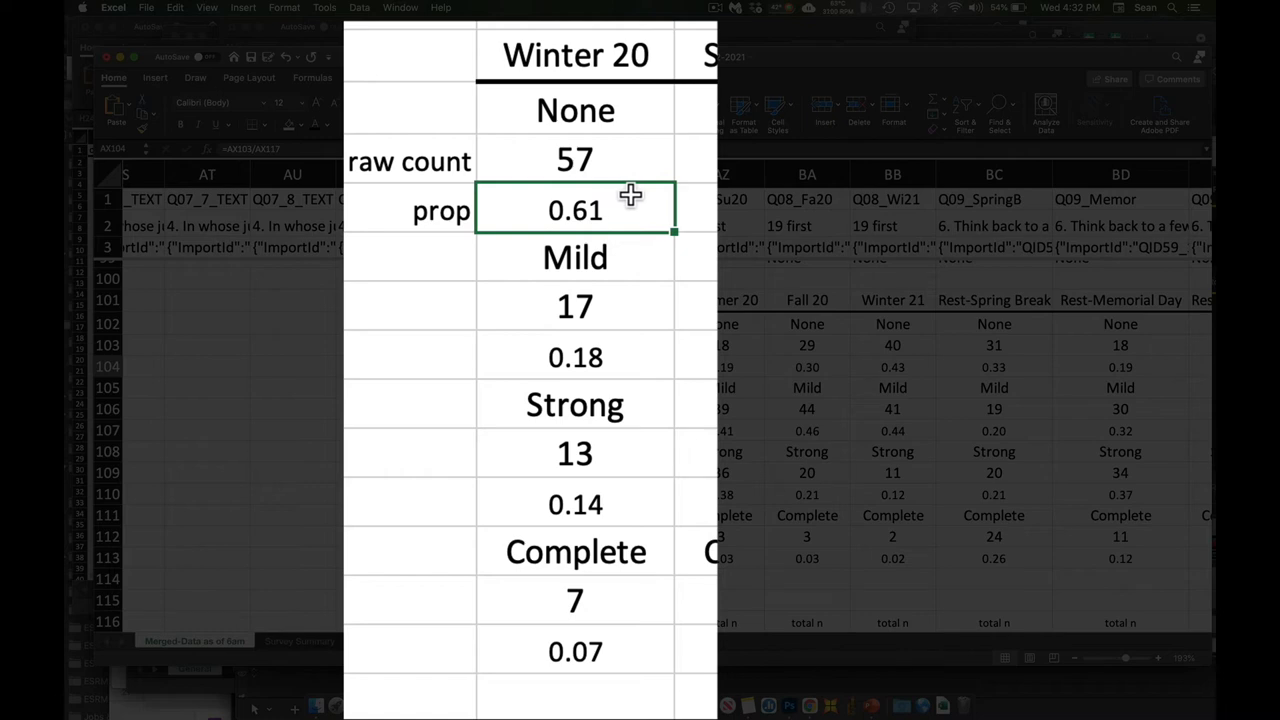
pyautogui.click(630, 347)
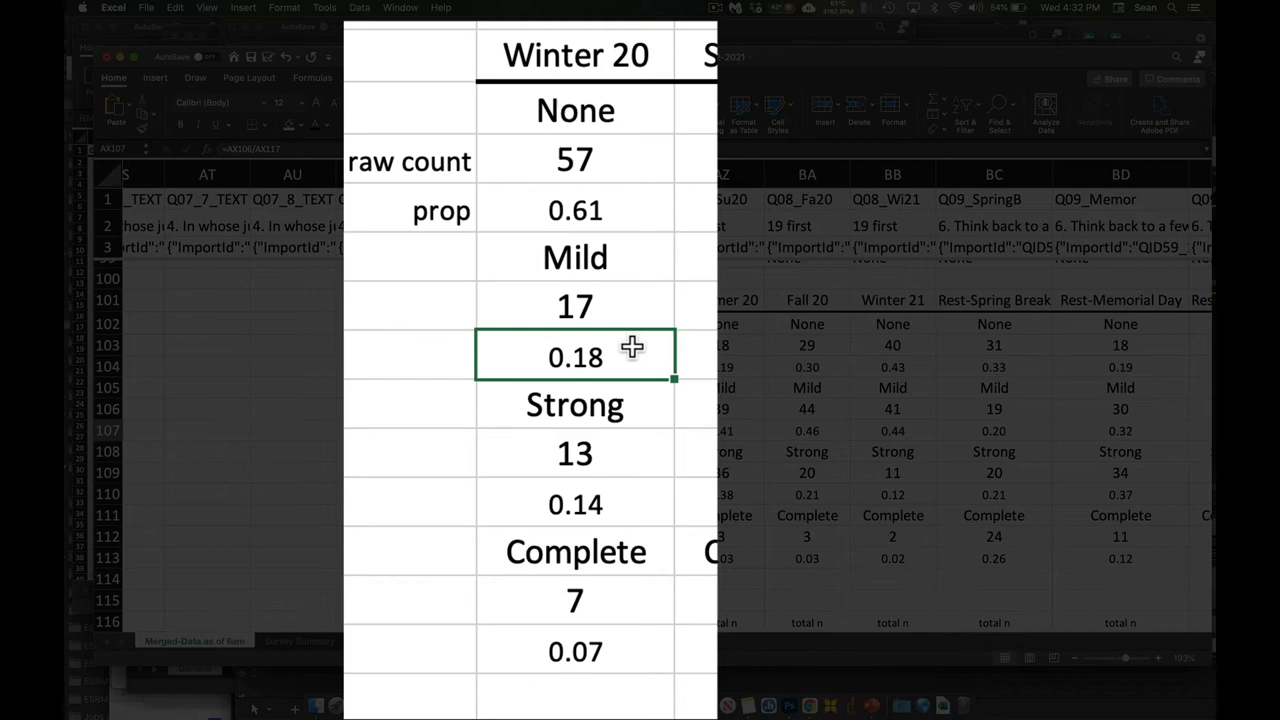
pyautogui.click(630, 495)
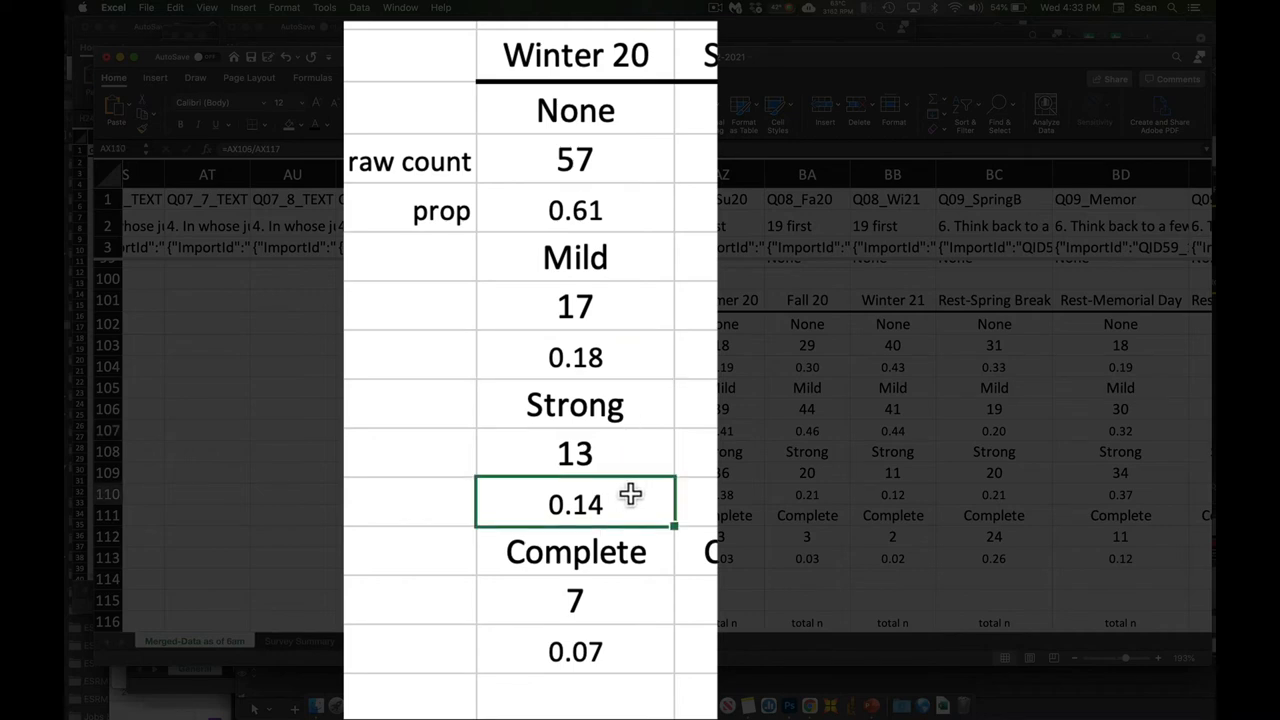
pyautogui.click(630, 651)
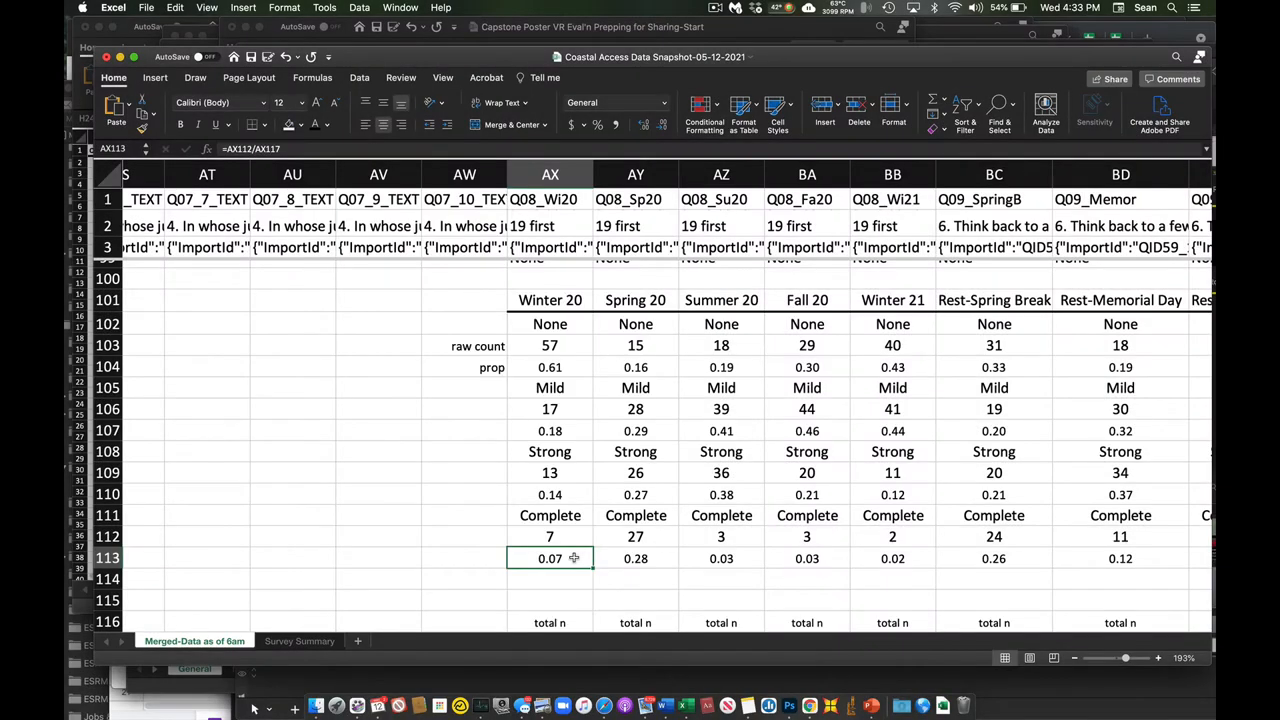
pyautogui.click(580, 367)
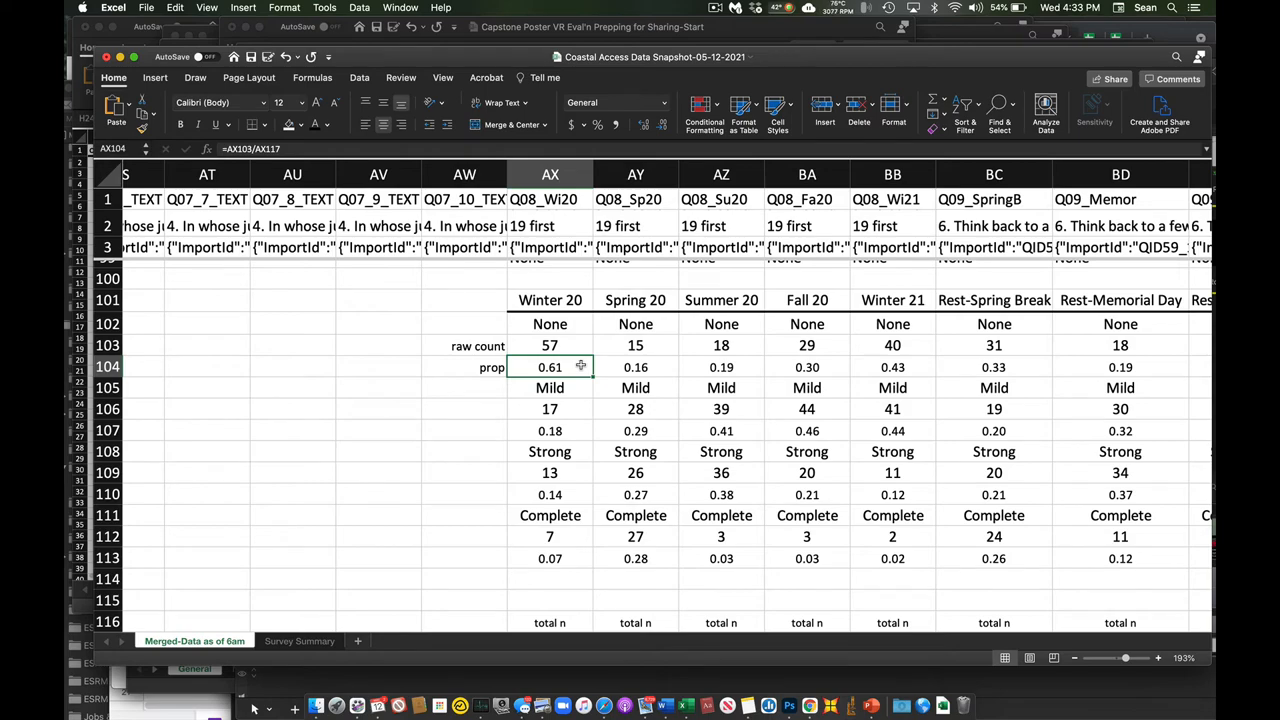
pyautogui.hscroll(2, 580, 367)
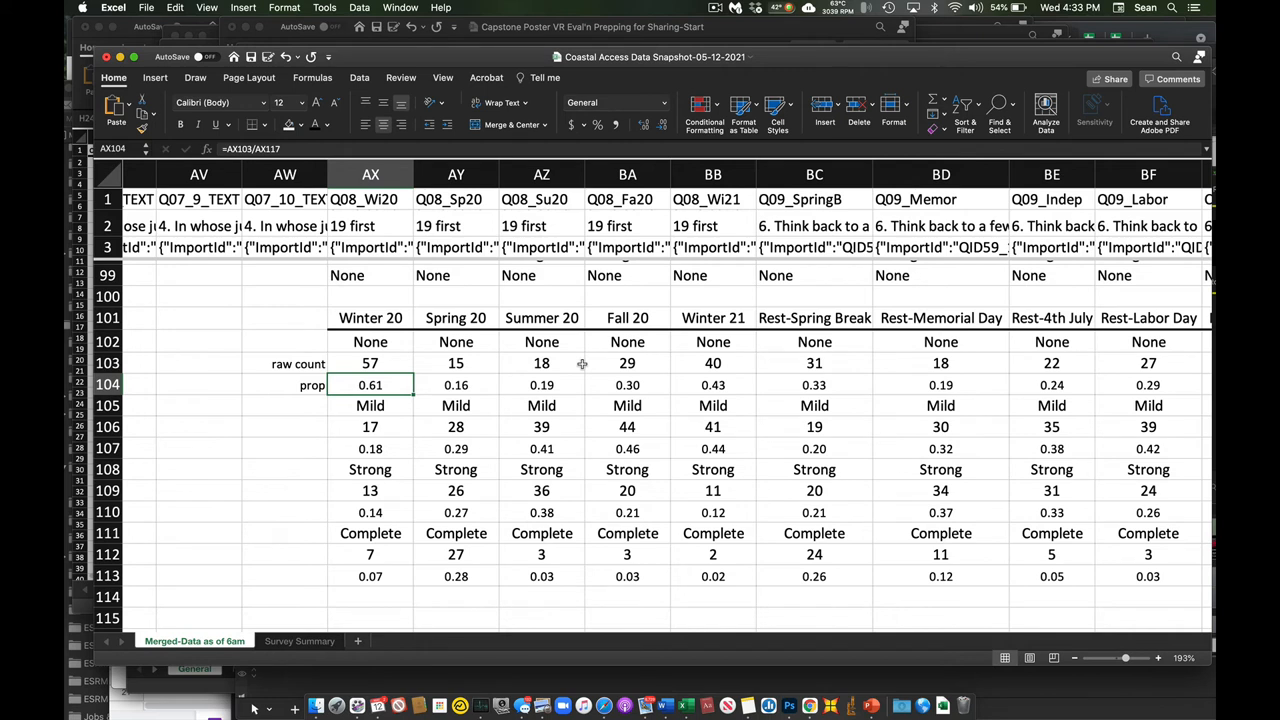
# Move right along row 104 from the Spring 20 proportion toward the later question tables.
pyautogui.press('Right')
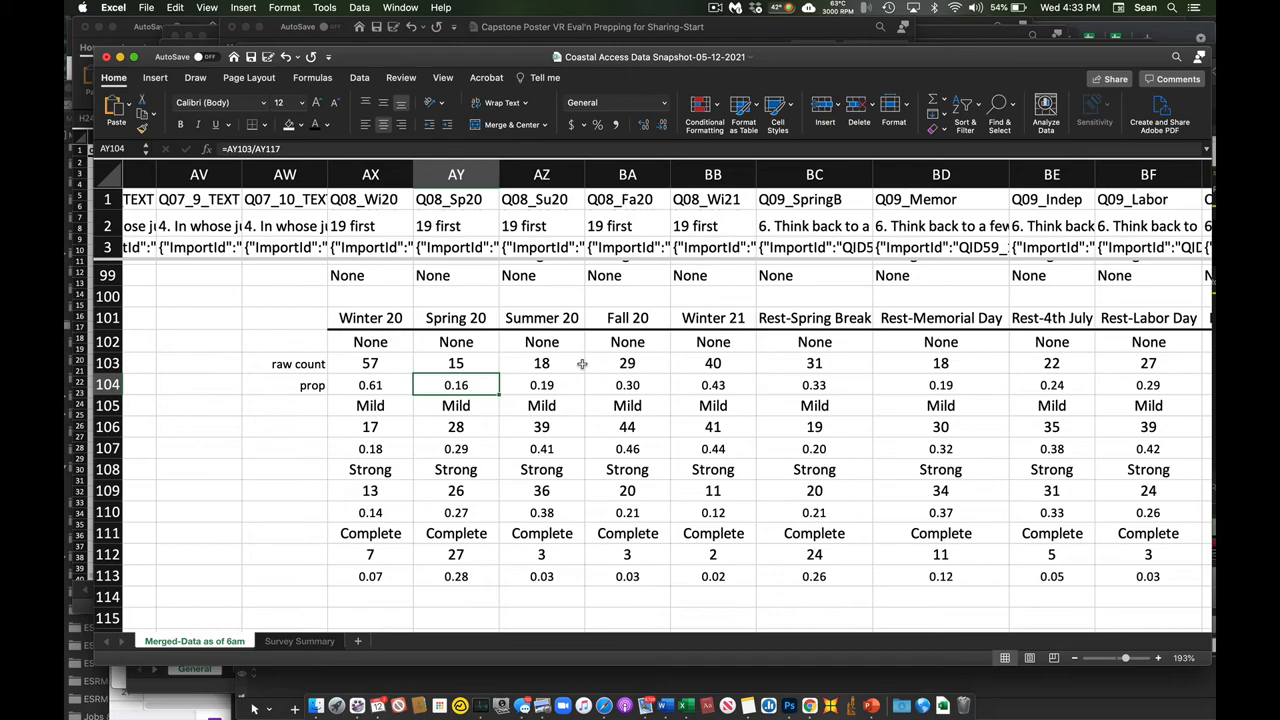
pyautogui.press('Right')
pyautogui.press('Right')
pyautogui.press('Right')
pyautogui.press('Right')
pyautogui.press('Right')
pyautogui.press('Right')
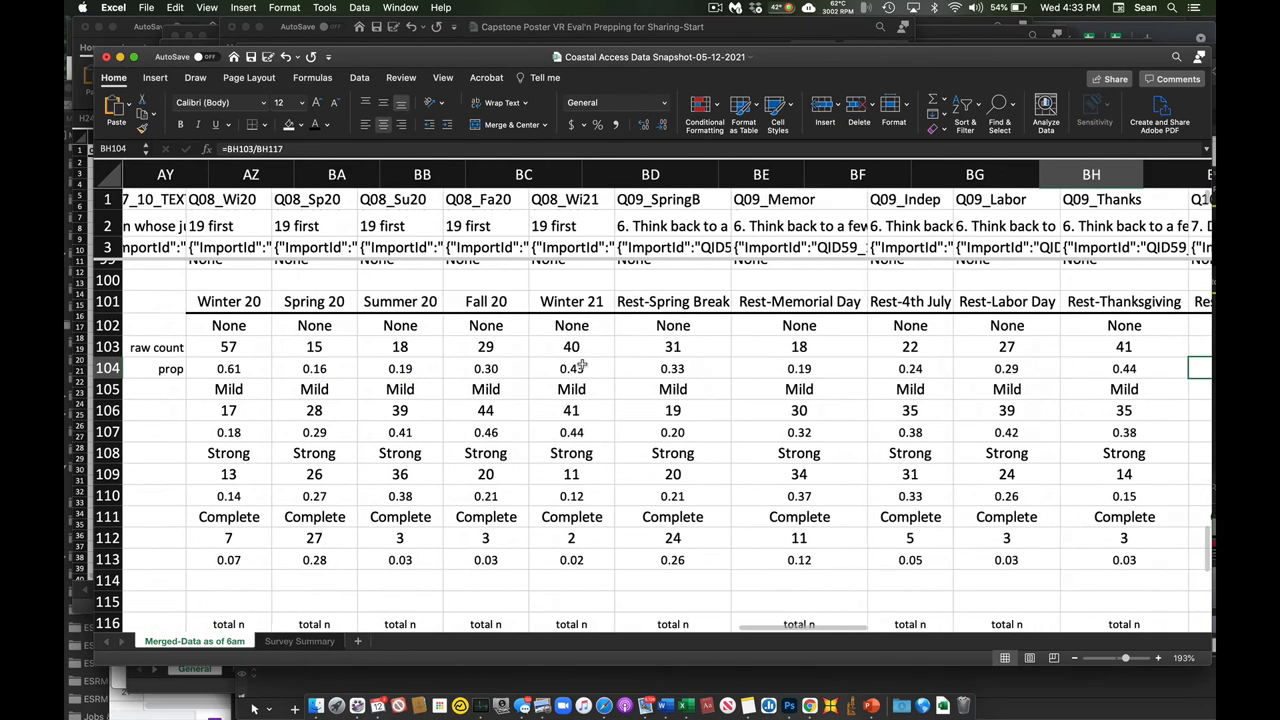
pyautogui.press('Right')
pyautogui.press('Right')
pyautogui.press('Right')
pyautogui.press('Right')
pyautogui.press('Right')
pyautogui.press('Right')
pyautogui.press('Right')
pyautogui.press('Right')
pyautogui.press('Right')
pyautogui.press('Right')
pyautogui.press('Right')
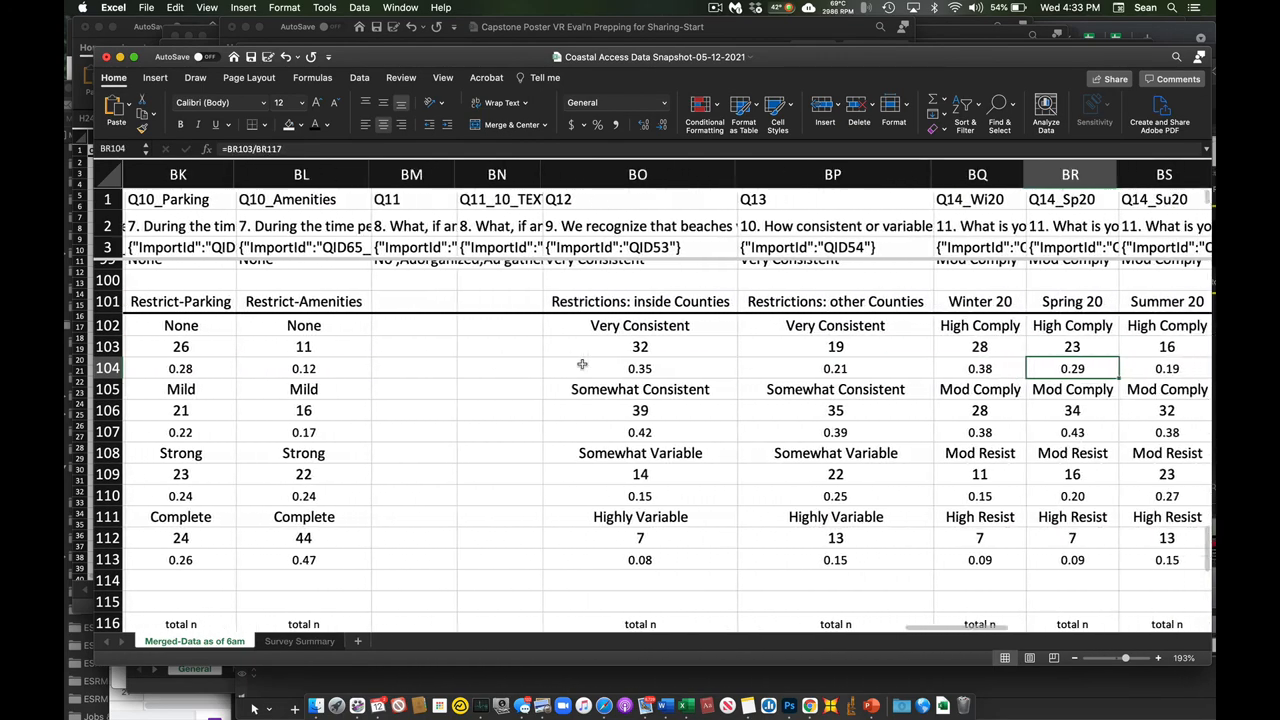
pyautogui.press('Right')
pyautogui.press('Right')
pyautogui.press('Right')
pyautogui.press('Right')
pyautogui.press('Right')
pyautogui.press('Right')
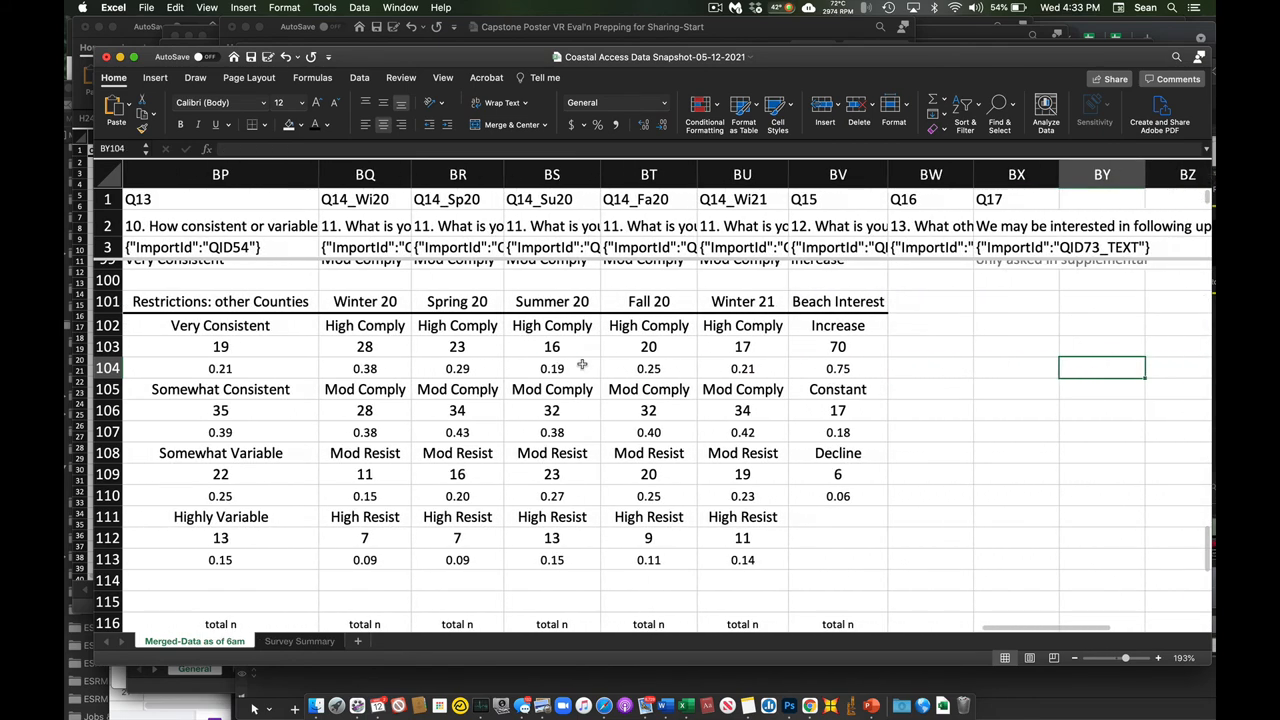